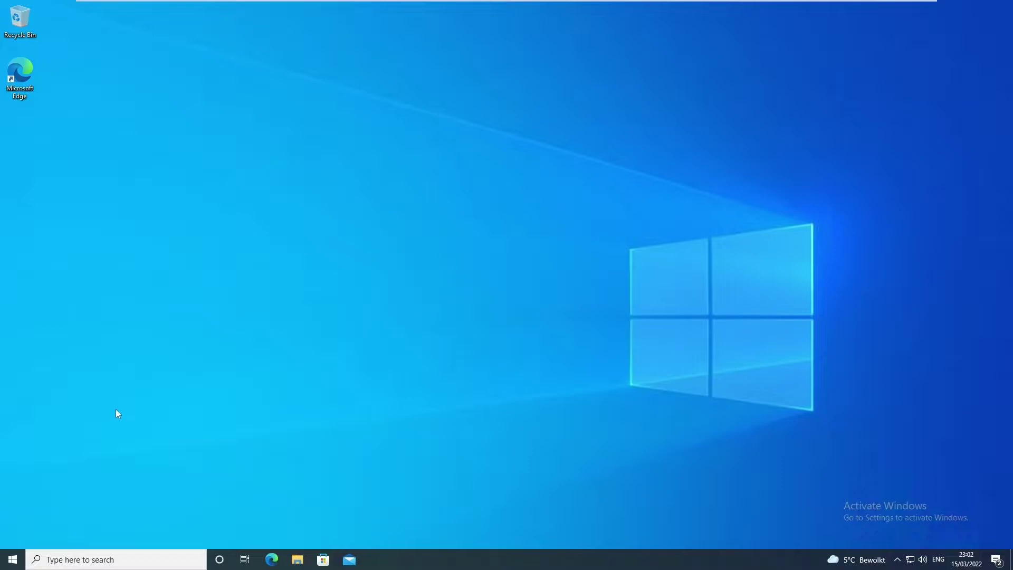
- Open Disk Management and maximize its window
{"action": "right_click", "coordinate": [13, 560]}
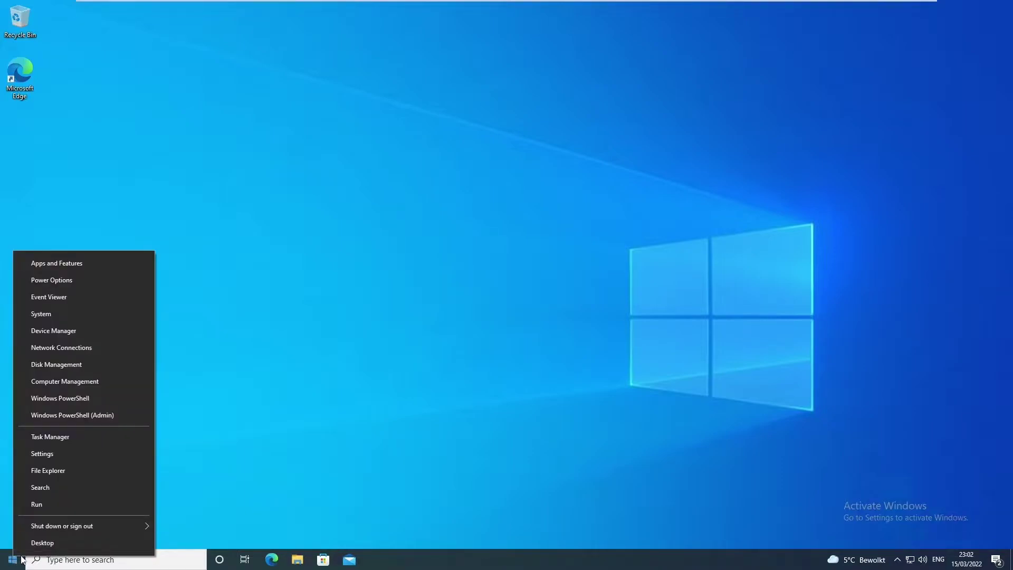
{"action": "left_click", "coordinate": [59, 366]}
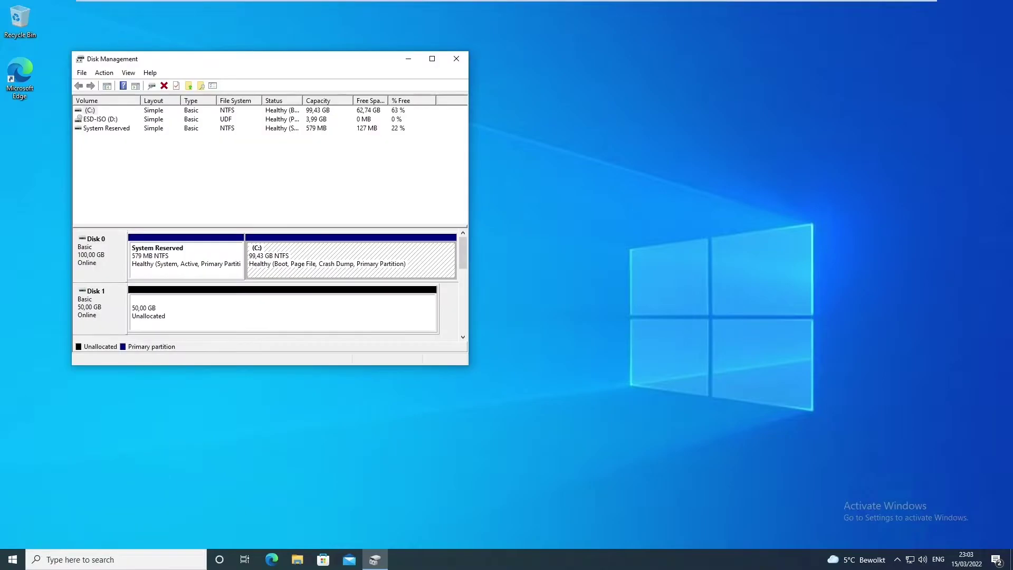
{"action": "left_click", "coordinate": [431, 59]}
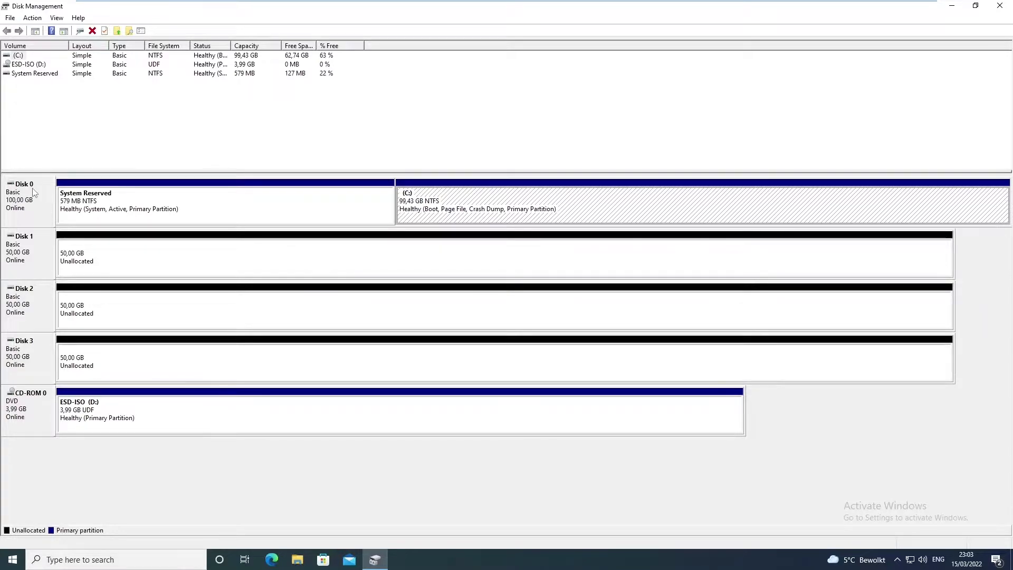
{"action": "left_click", "coordinate": [109, 209]}
{"action": "left_click", "coordinate": [422, 197]}
{"action": "left_click", "coordinate": [31, 248]}
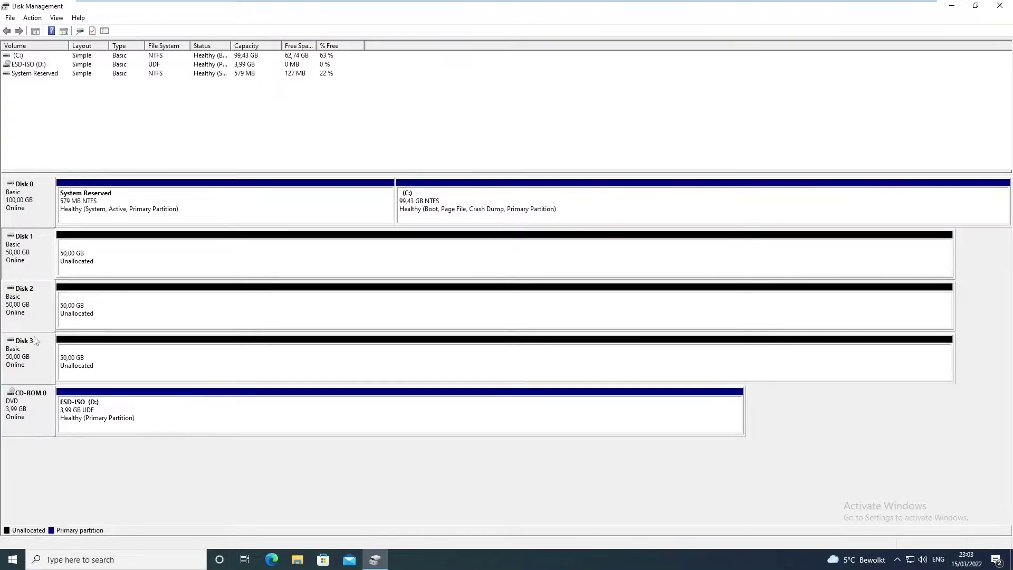
{"action": "right_click", "coordinate": [38, 254]}
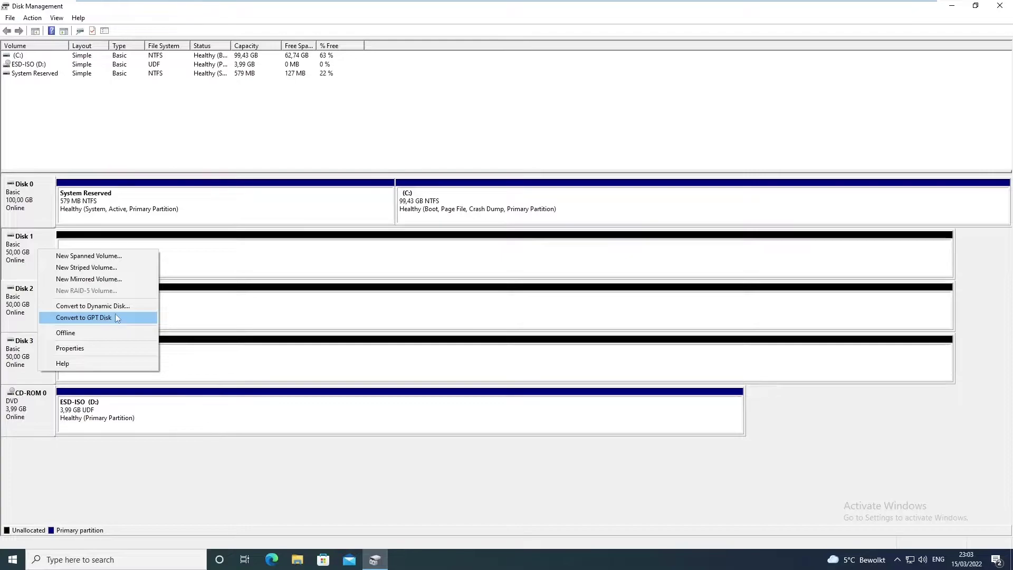
- Start a new simple volume in Disk 1's unallocated space and set its size to 20000 MB
{"action": "left_click", "coordinate": [230, 260]}
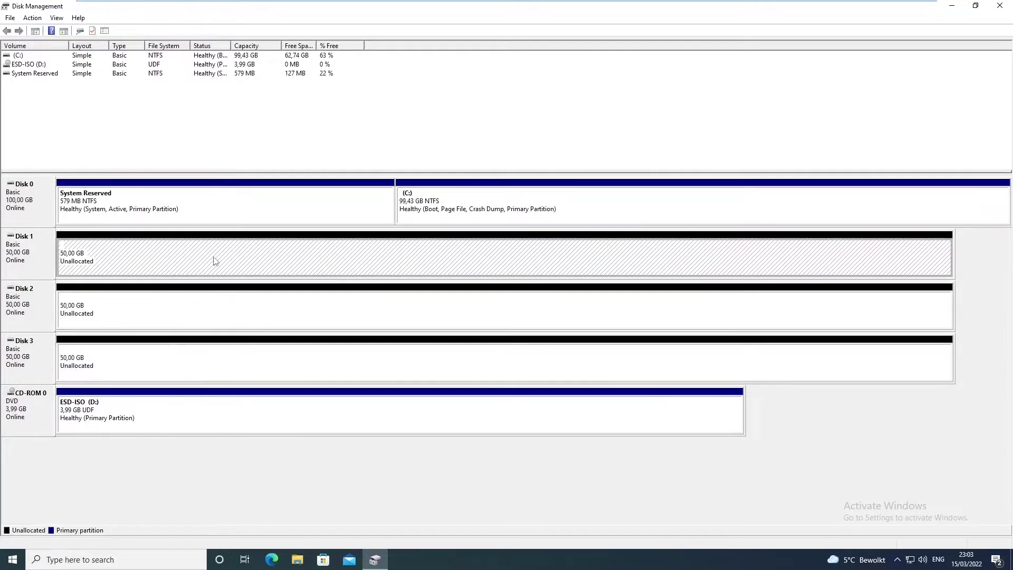
{"action": "right_click", "coordinate": [174, 255]}
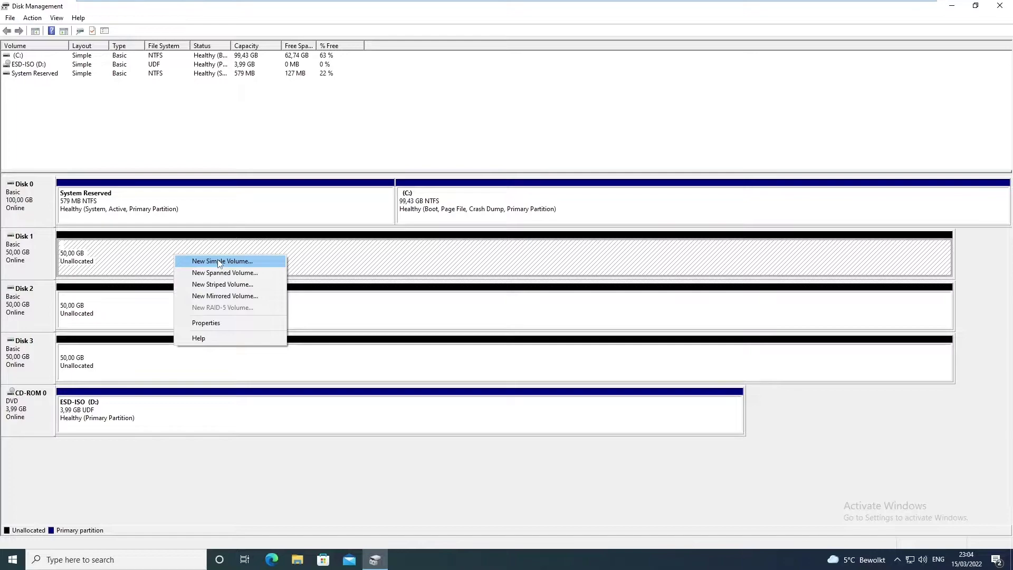
{"action": "left_click", "coordinate": [220, 262]}
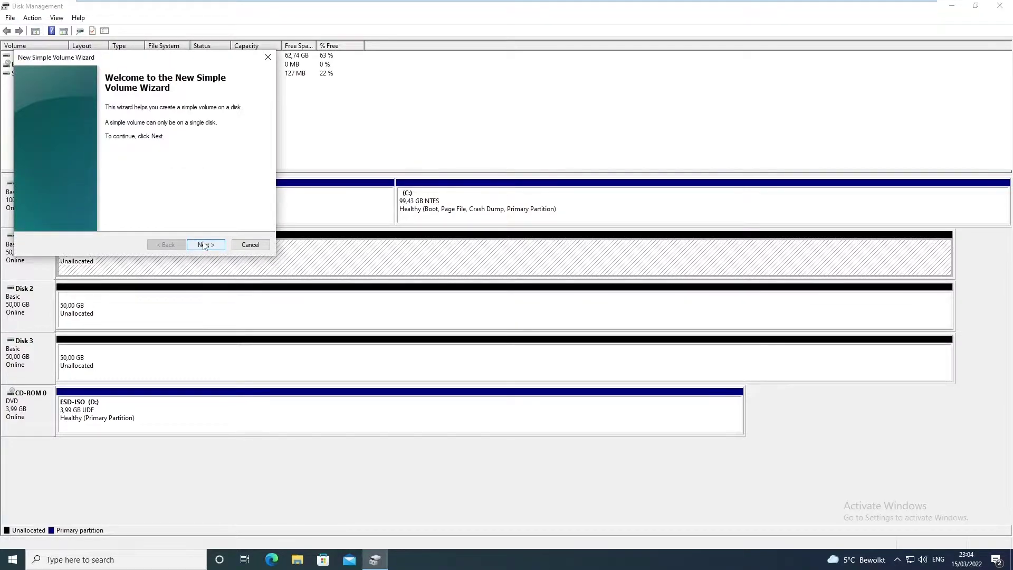
{"action": "left_click", "coordinate": [205, 244]}
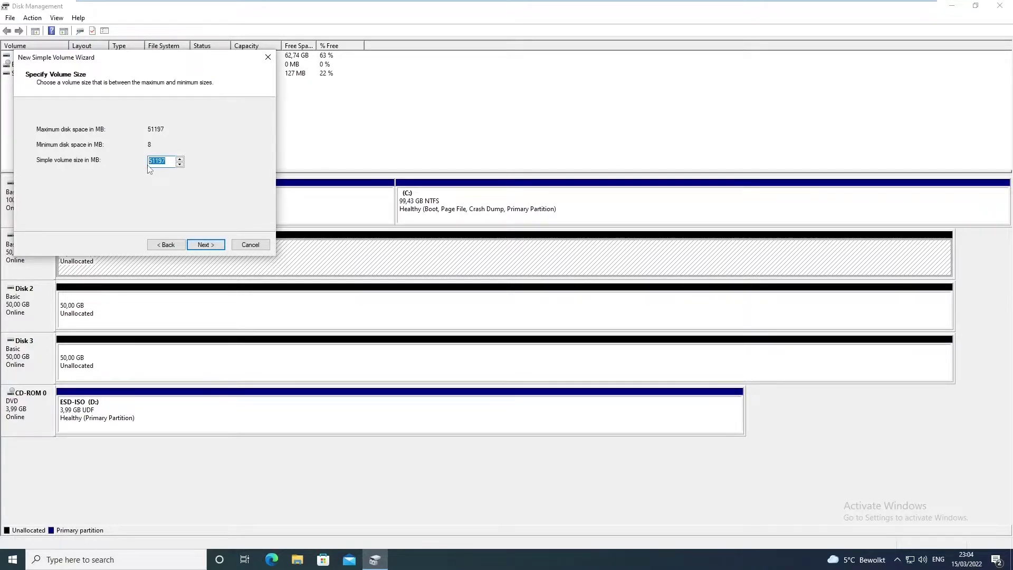
{"action": "key", "text": "Down"}
{"action": "key", "text": "ctrl+a"}
{"action": "key", "text": "BackSpace"}
{"action": "type", "text": "8"}
{"action": "double_click", "coordinate": [150, 162]}
{"action": "type", "text": "20000"}
{"action": "left_click", "coordinate": [204, 244]}
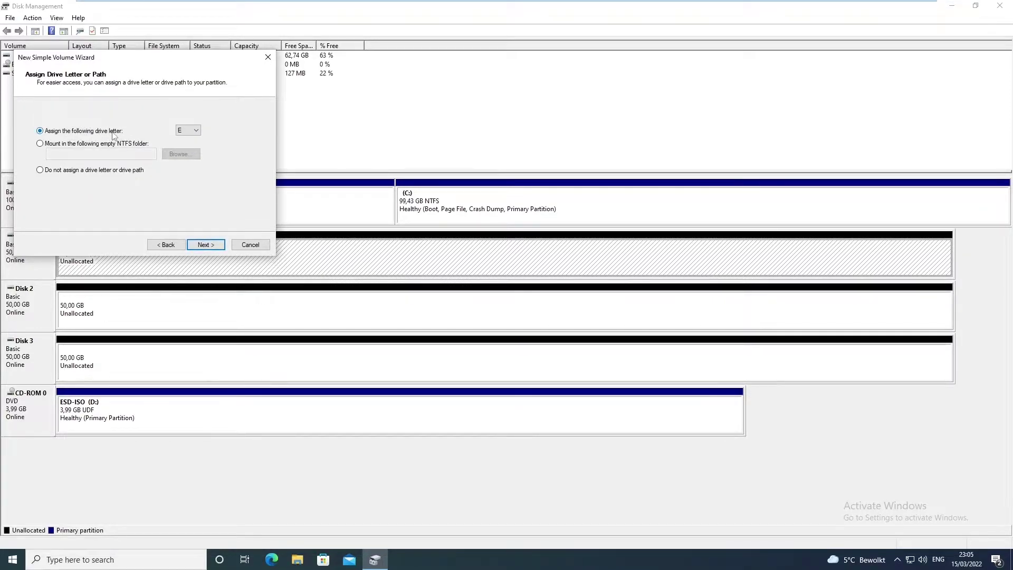
- Assign drive letter L to the new volume and continue to the format settings
{"action": "left_click", "coordinate": [186, 133]}
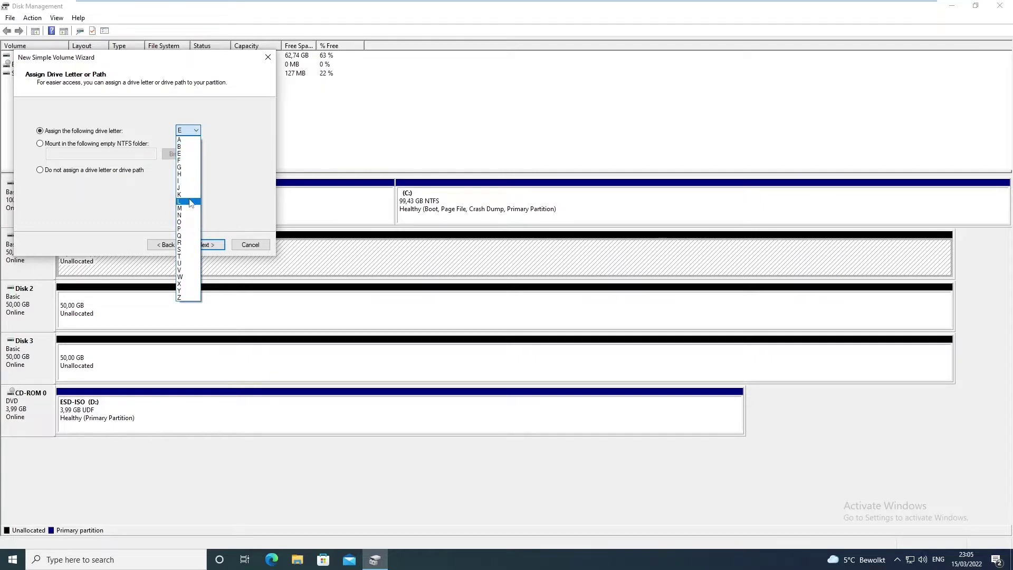
{"action": "left_click", "coordinate": [183, 202]}
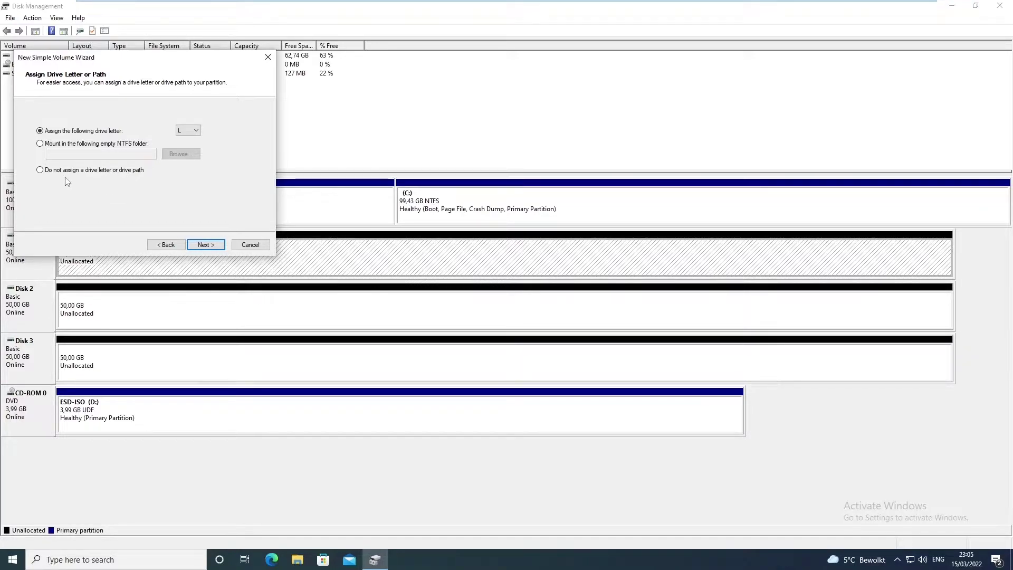
{"action": "left_click", "coordinate": [88, 171]}
{"action": "left_click", "coordinate": [103, 132]}
{"action": "left_click", "coordinate": [206, 244]}
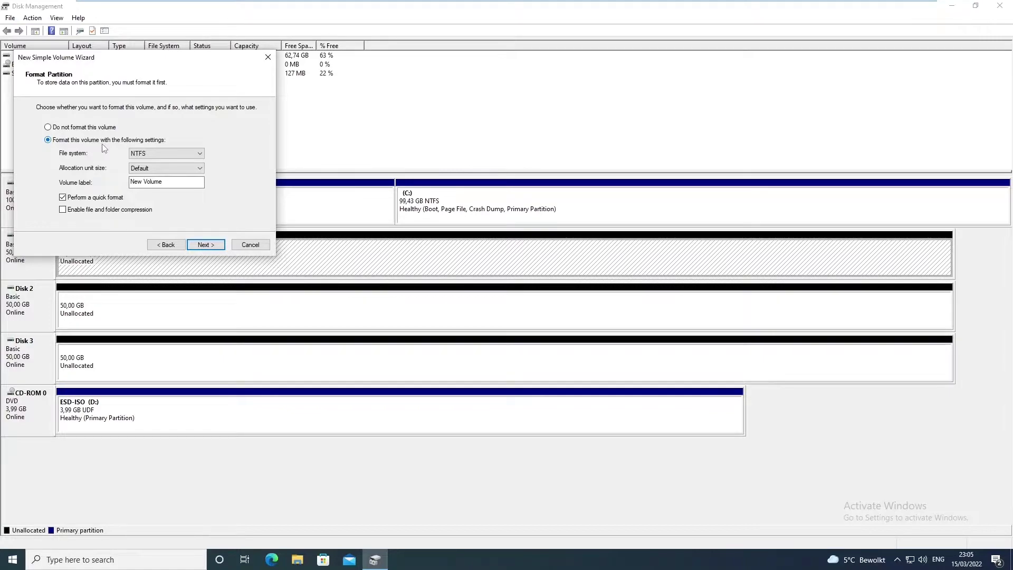
- Create the volume as NTFS with default allocation unit size and the label Software, and view This PC in File Explorer
{"action": "left_click", "coordinate": [164, 152]}
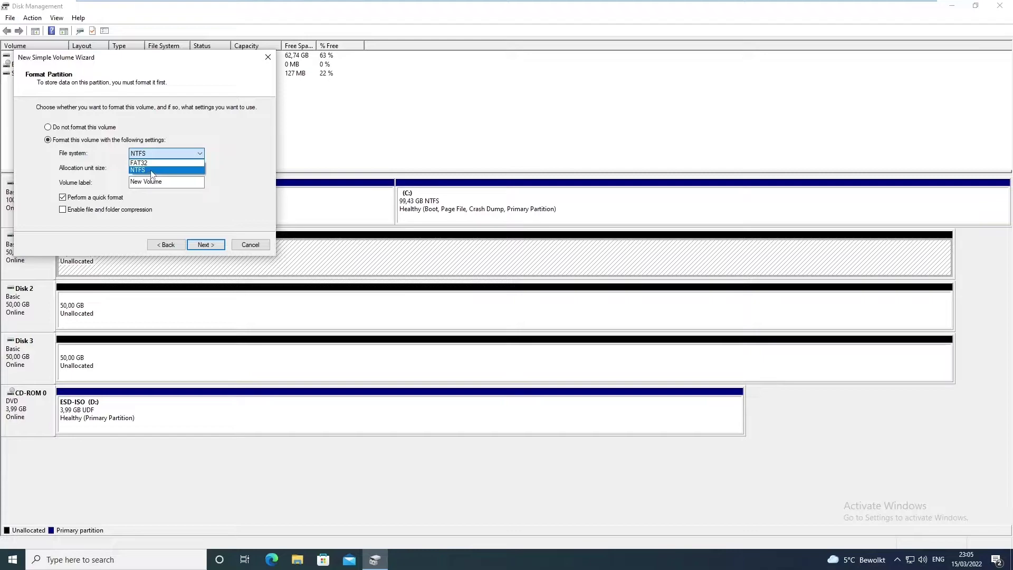
{"action": "left_click", "coordinate": [152, 171]}
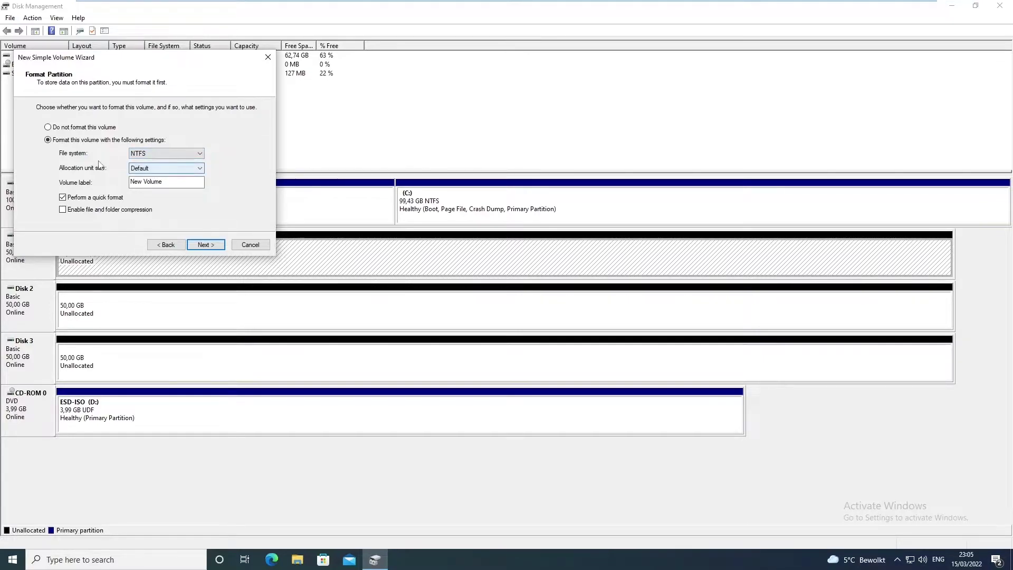
{"action": "left_click", "coordinate": [151, 169]}
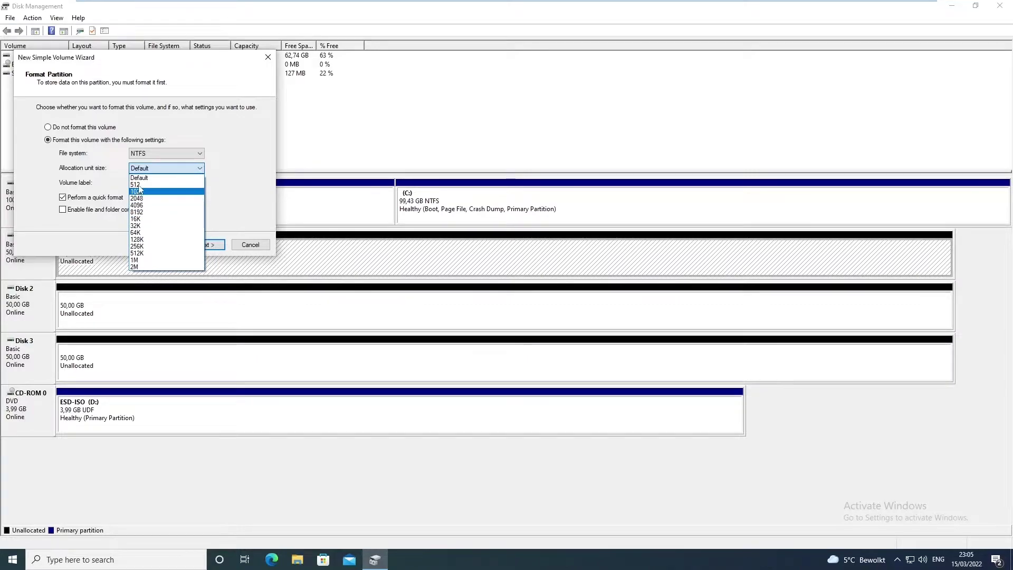
{"action": "left_click", "coordinate": [223, 166]}
{"action": "key", "text": "Tab"}
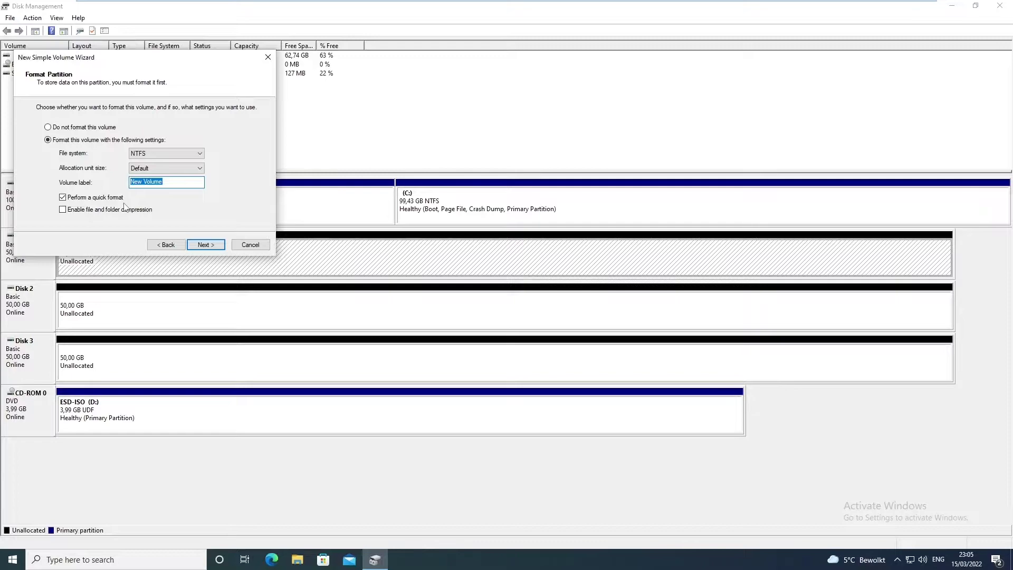
{"action": "type", "text": "Software"}
{"action": "left_click", "coordinate": [210, 245]}
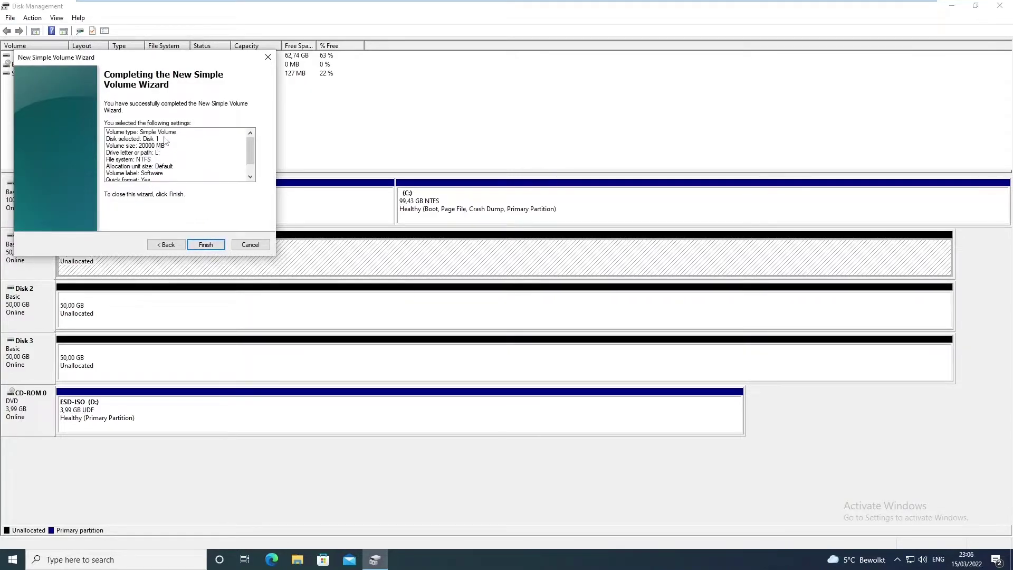
{"action": "left_click", "coordinate": [206, 245]}
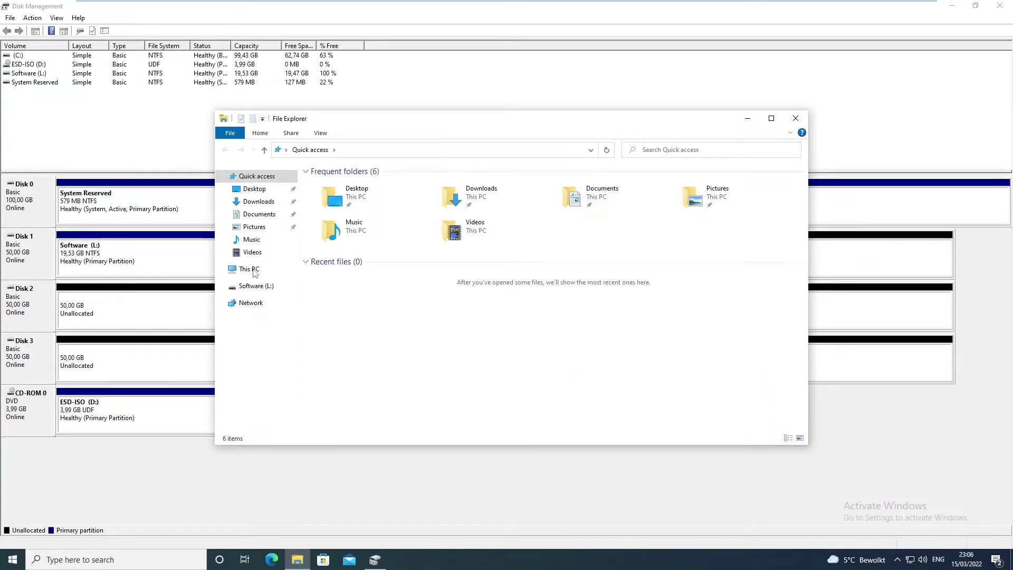
{"action": "left_click", "coordinate": [253, 271]}
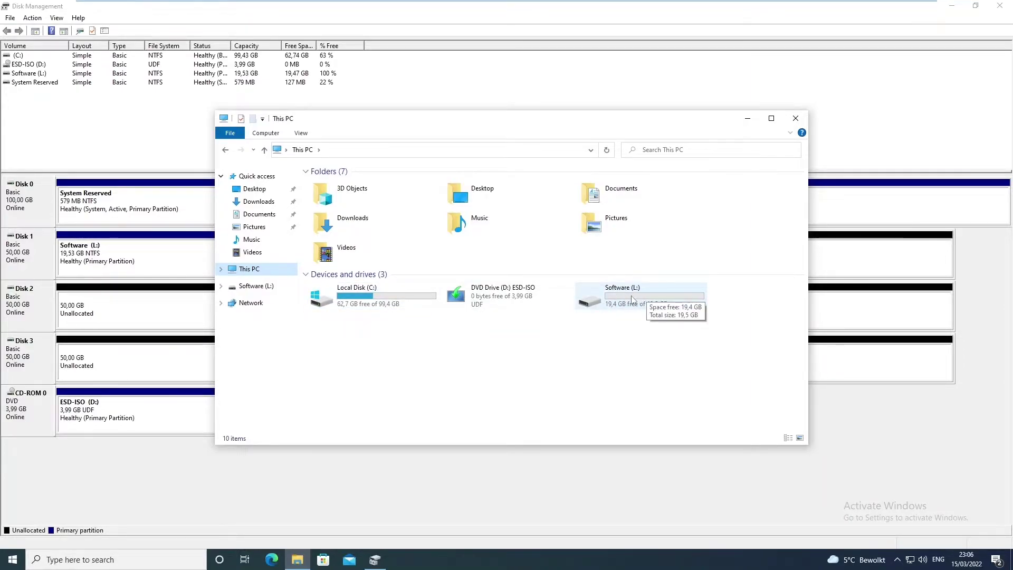
- Change the Software volume's drive letter to S in Disk Management and accept the warning
{"action": "left_click", "coordinate": [154, 252]}
{"action": "right_click", "coordinate": [152, 249]}
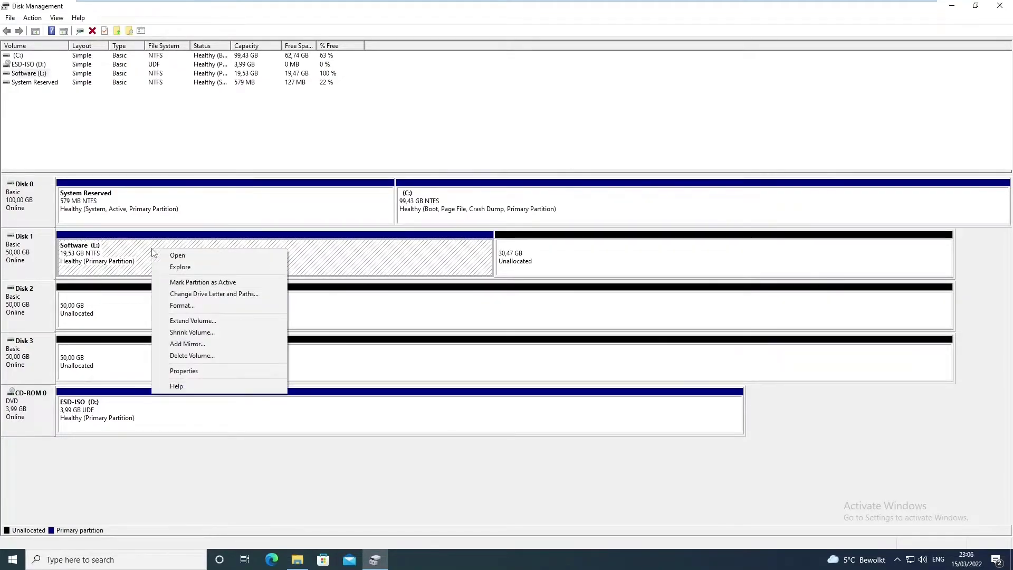
{"action": "left_click", "coordinate": [188, 293]}
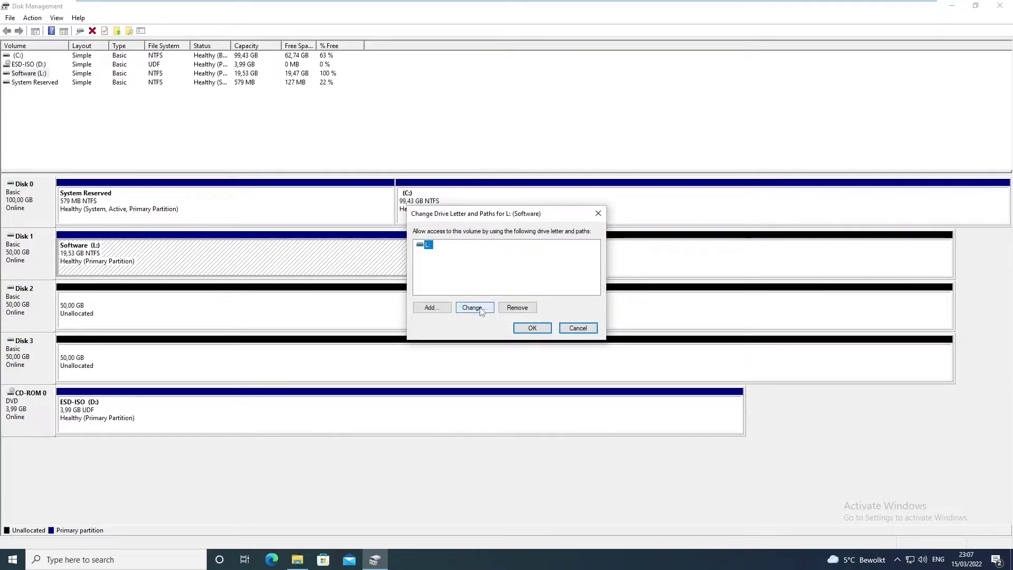
{"action": "left_click", "coordinate": [479, 308]}
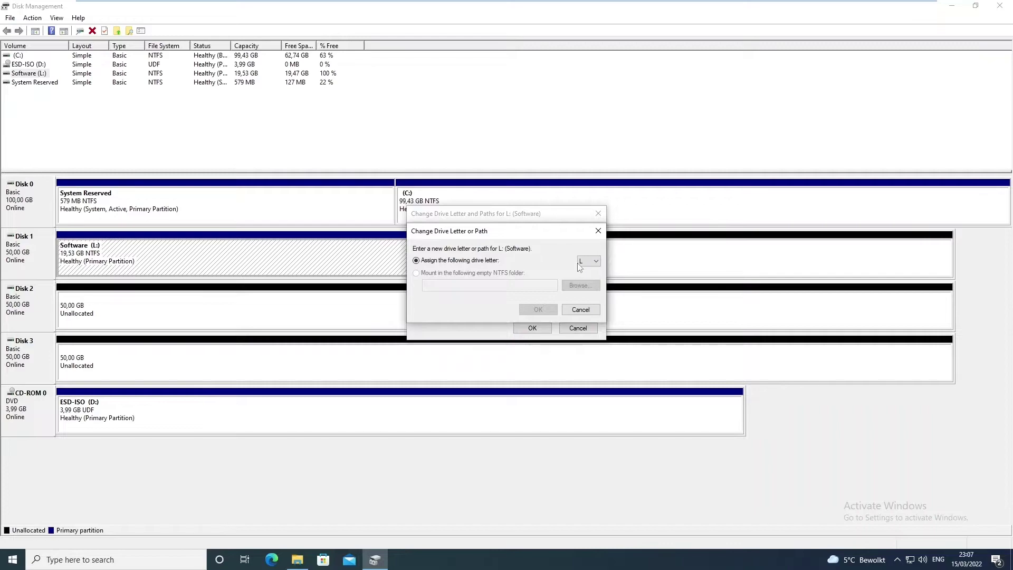
{"action": "left_click", "coordinate": [585, 262]}
{"action": "left_click", "coordinate": [584, 342]}
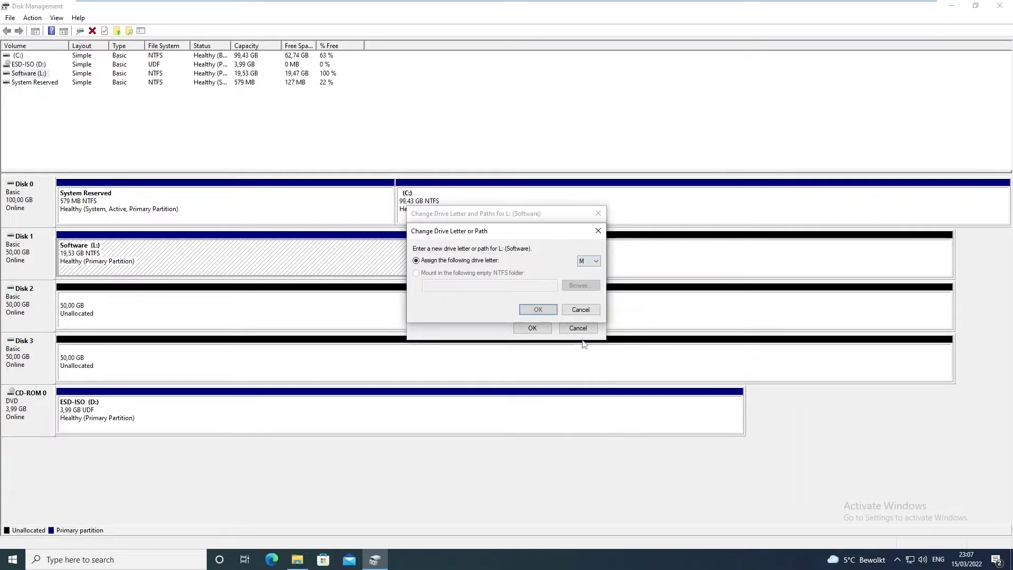
{"action": "left_click", "coordinate": [589, 260]}
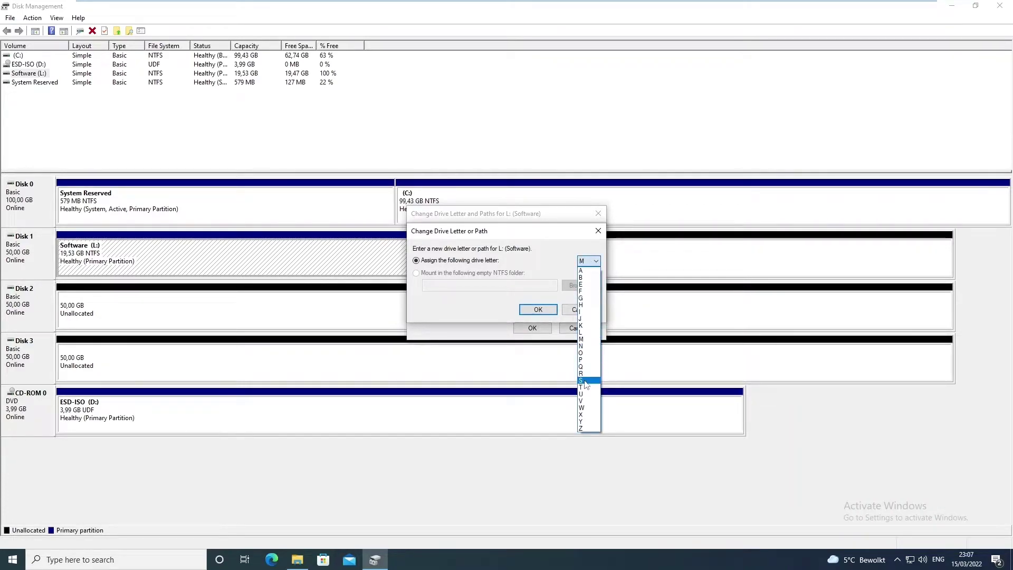
{"action": "left_click", "coordinate": [585, 380]}
{"action": "left_click", "coordinate": [538, 309]}
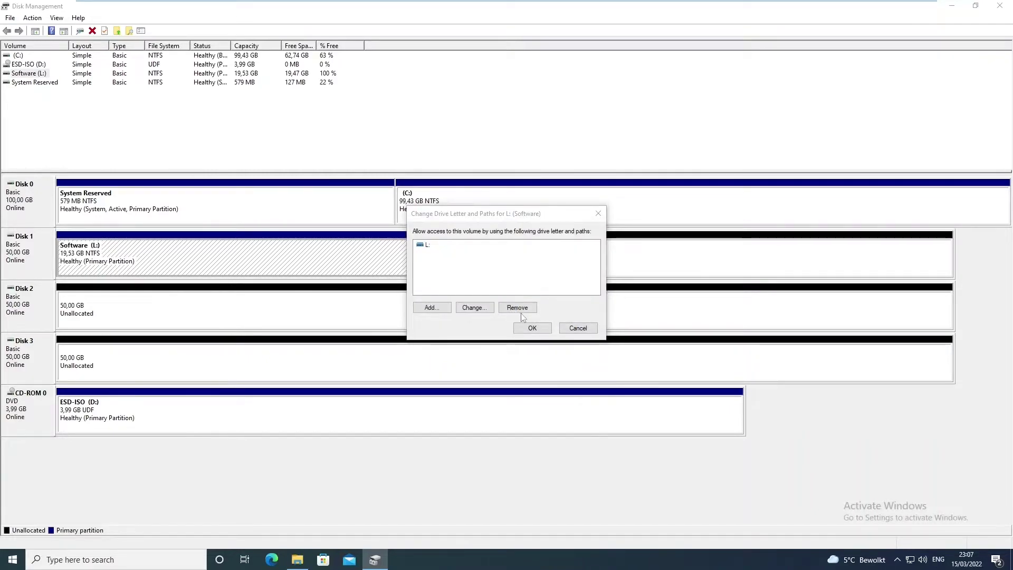
{"action": "left_click", "coordinate": [531, 328]}
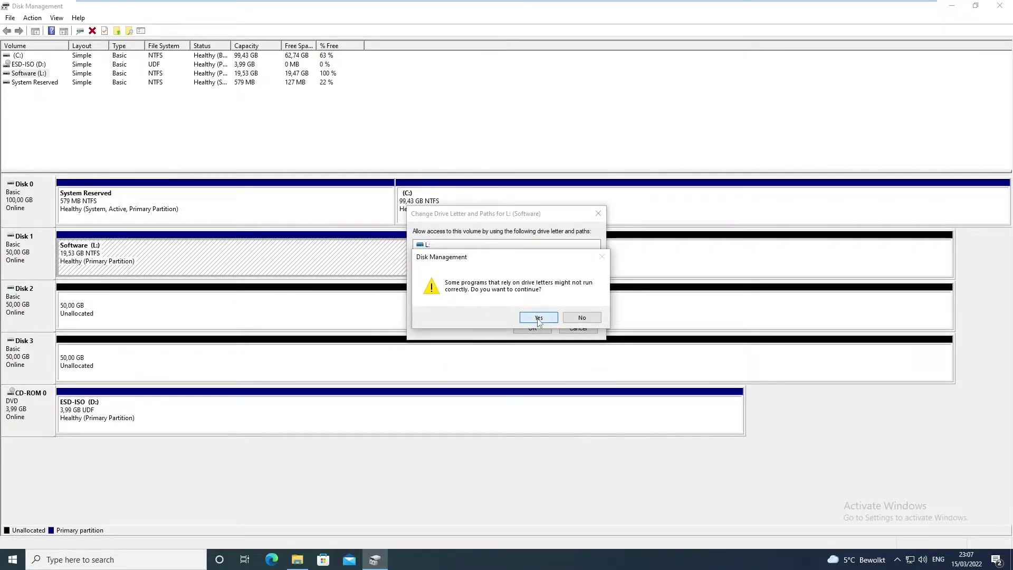
{"action": "left_click", "coordinate": [538, 318]}
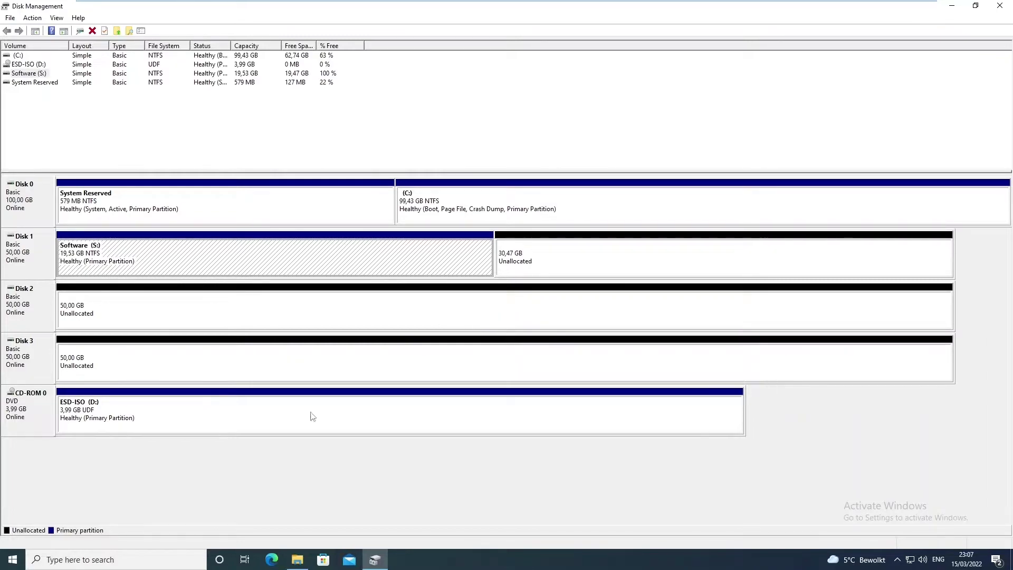
- Check the Software volume's drive letter in File Explorer, and view the volume's available actions in Disk Management
{"action": "left_click", "coordinate": [297, 560]}
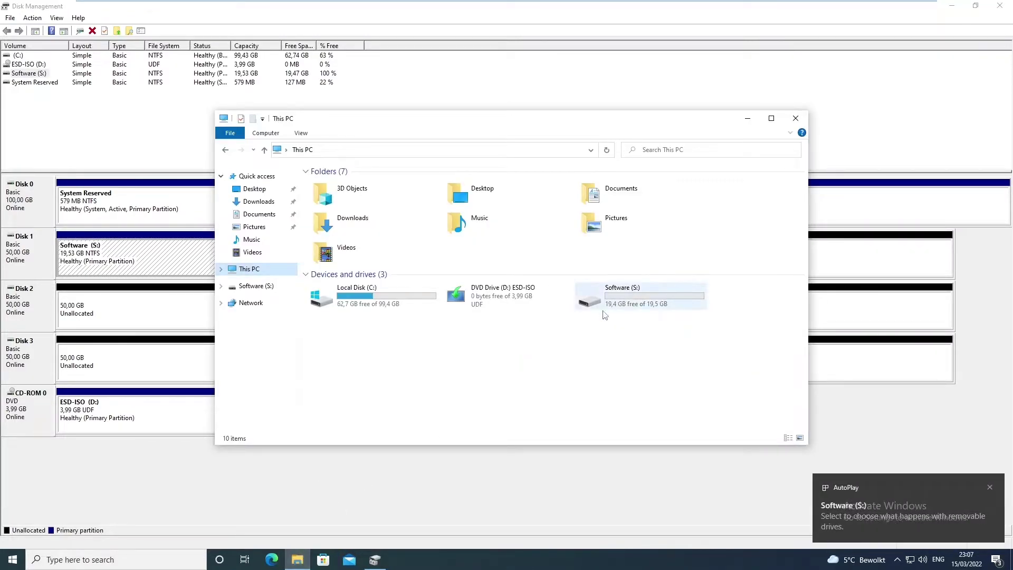
{"action": "left_click", "coordinate": [132, 260]}
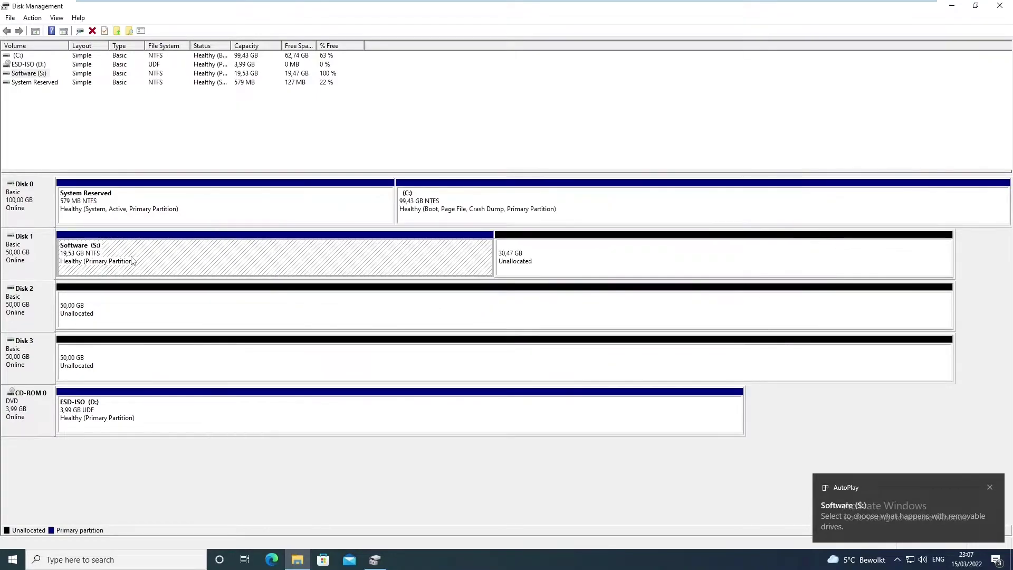
{"action": "right_click", "coordinate": [132, 260]}
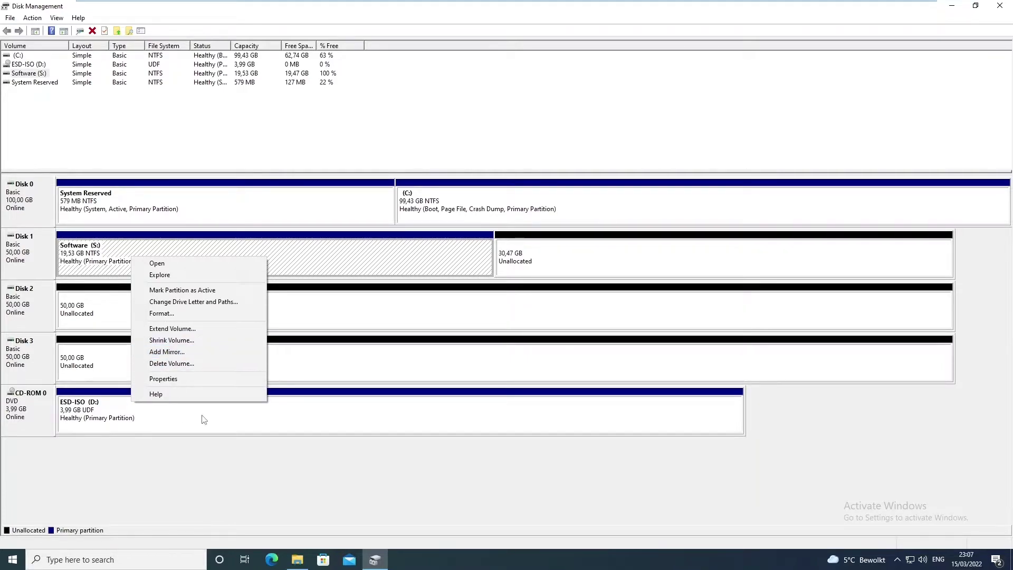
- Start a new striped volume on Disk 2 and select Disk 2 and Disk 3 with 51197 MB each
{"action": "left_click", "coordinate": [86, 316]}
{"action": "right_click", "coordinate": [86, 316]}
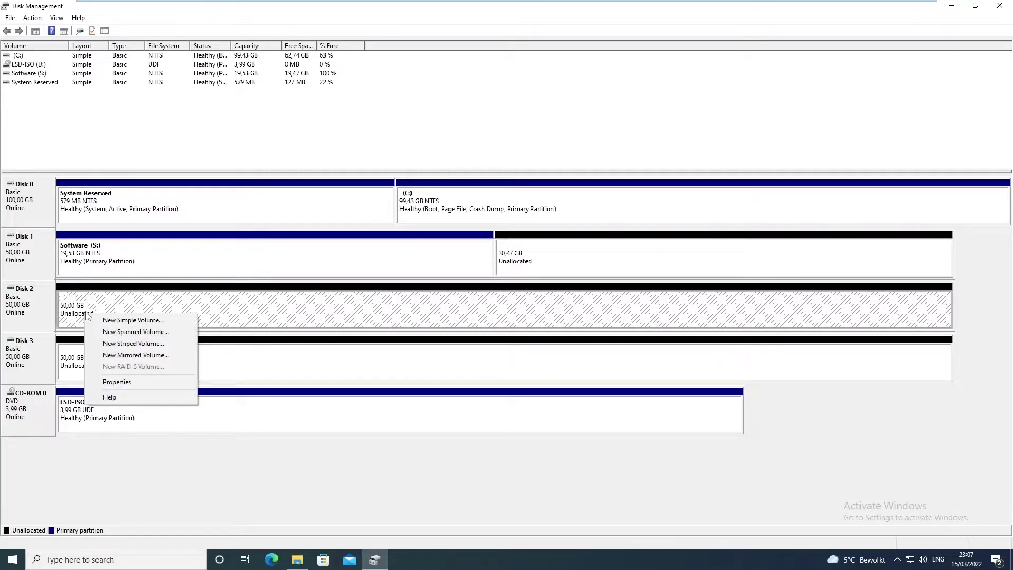
{"action": "left_click", "coordinate": [142, 344]}
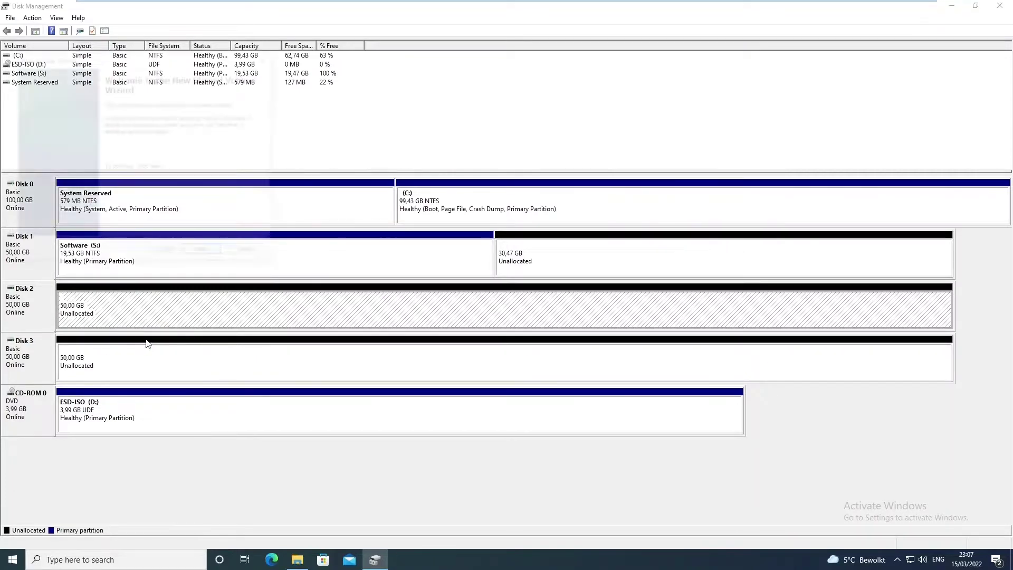
{"action": "left_click", "coordinate": [204, 253]}
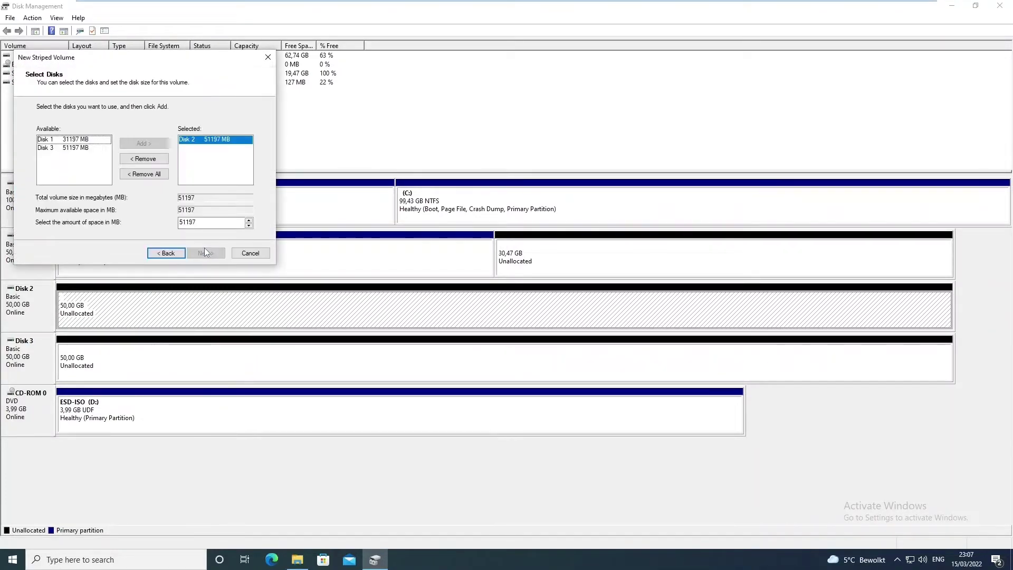
{"action": "left_click", "coordinate": [80, 148]}
{"action": "left_click", "coordinate": [151, 159]}
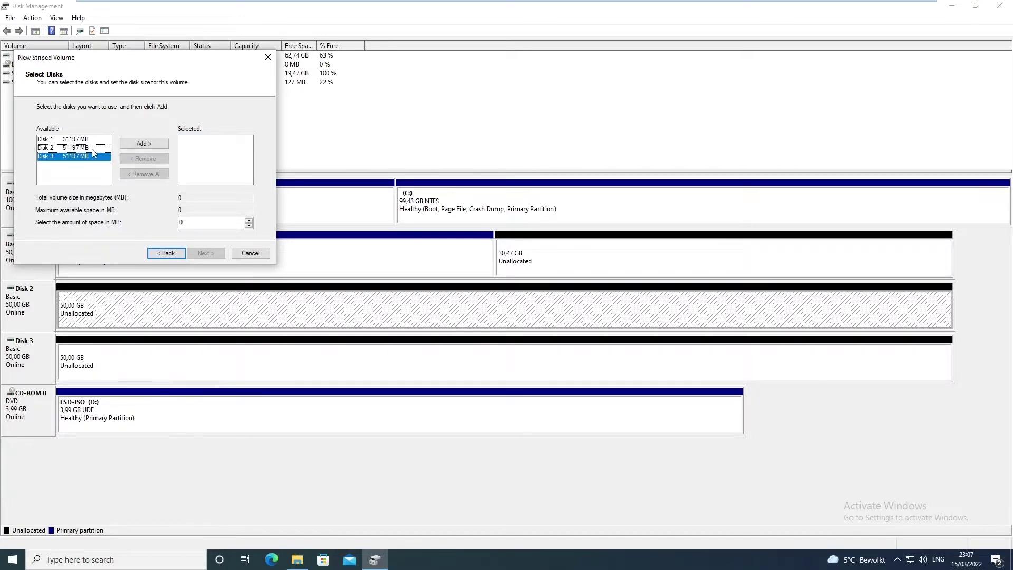
{"action": "left_click", "coordinate": [132, 143]}
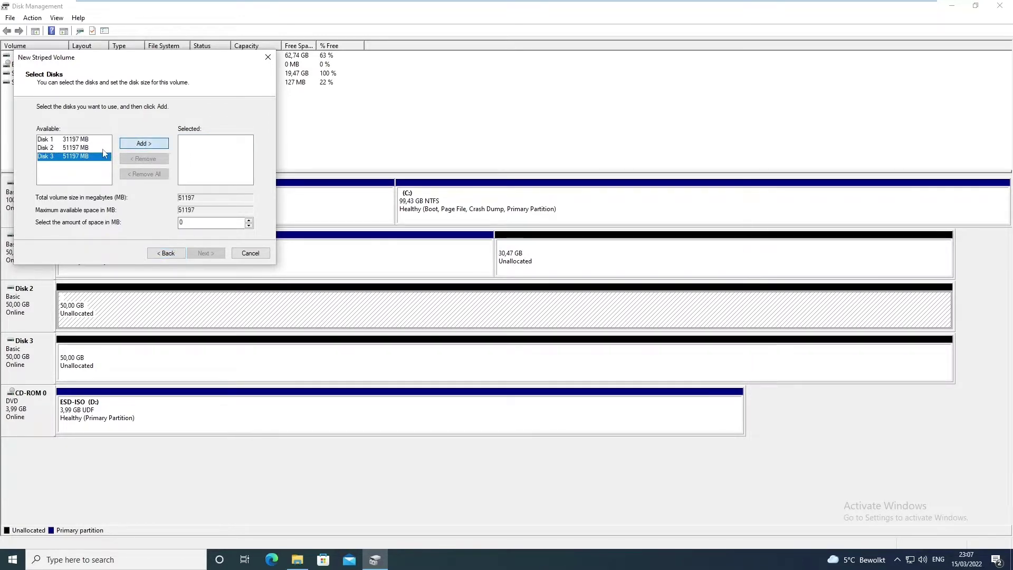
{"action": "left_click", "coordinate": [133, 143]}
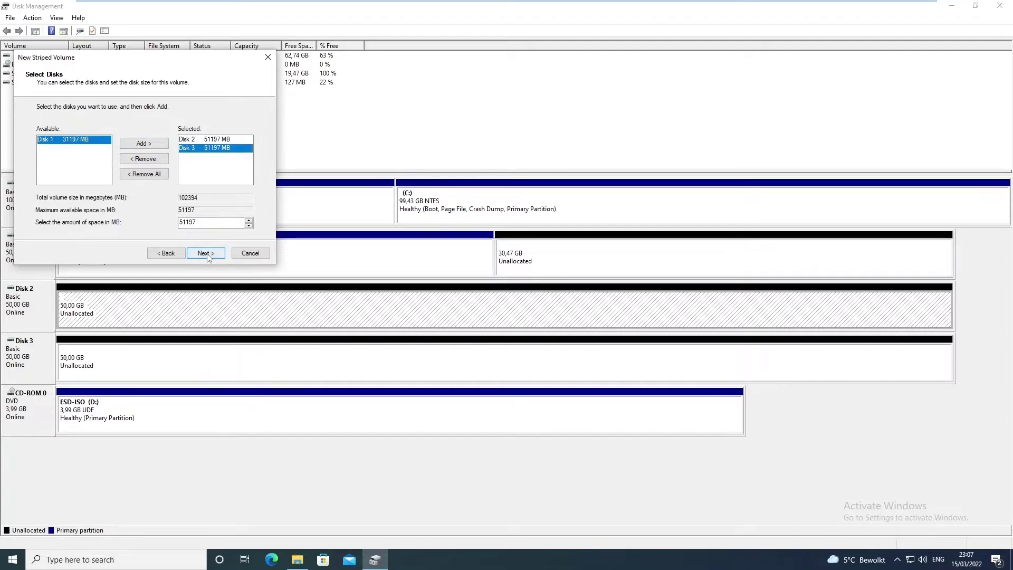
{"action": "left_click", "coordinate": [206, 254]}
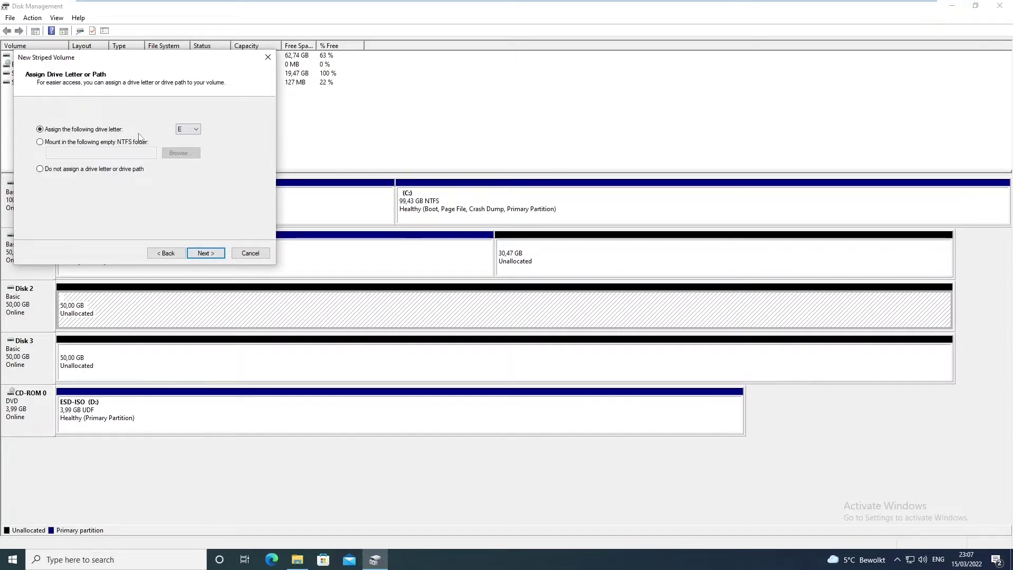
- Create the striped volume as NTFS with drive letter E and label Datas, accept the dynamic disk conversion, and view This PC in File Explorer
{"action": "left_click", "coordinate": [206, 253]}
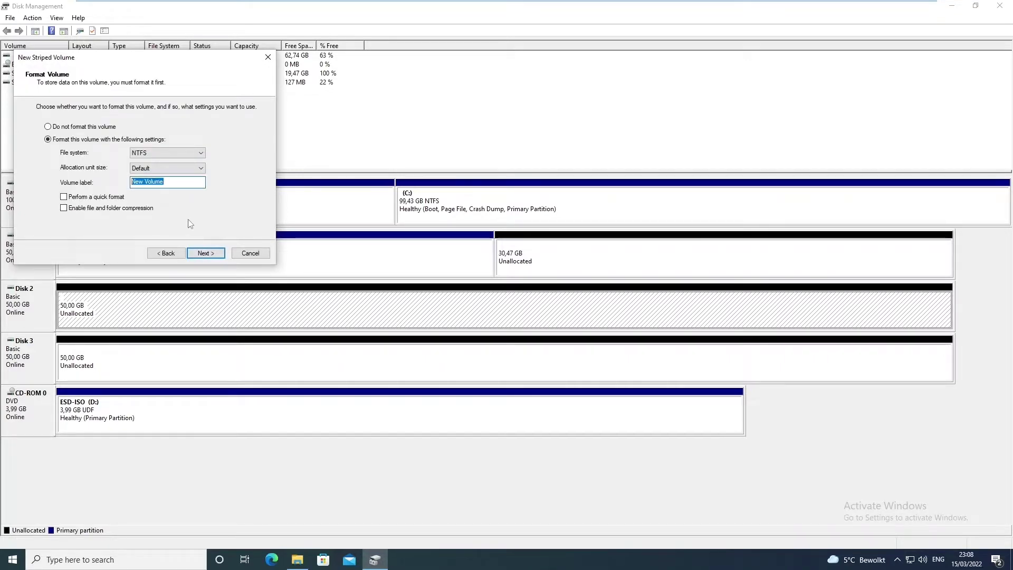
{"action": "type", "text": "Datas"}
{"action": "left_click", "coordinate": [209, 256]}
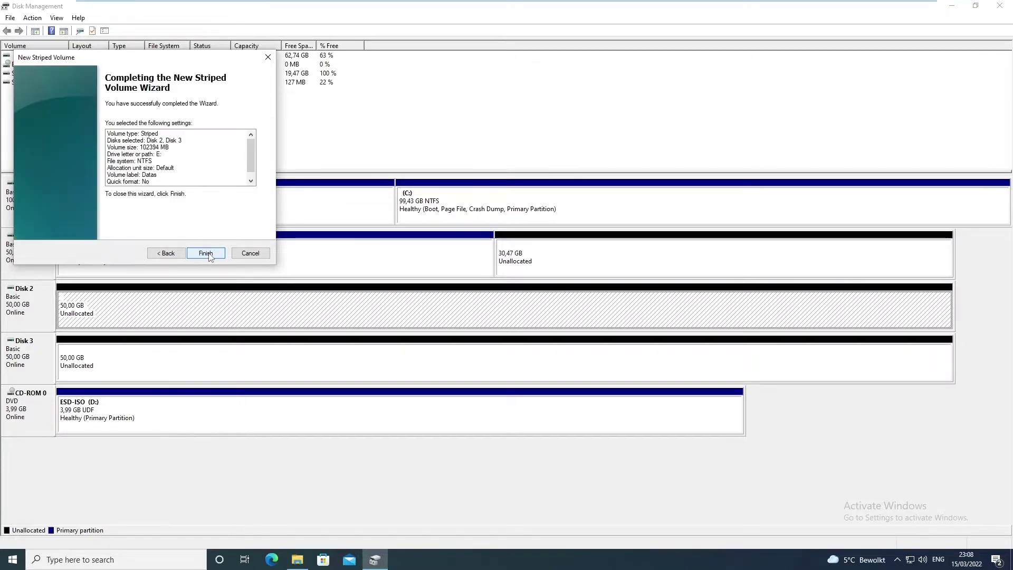
{"action": "left_click", "coordinate": [206, 253]}
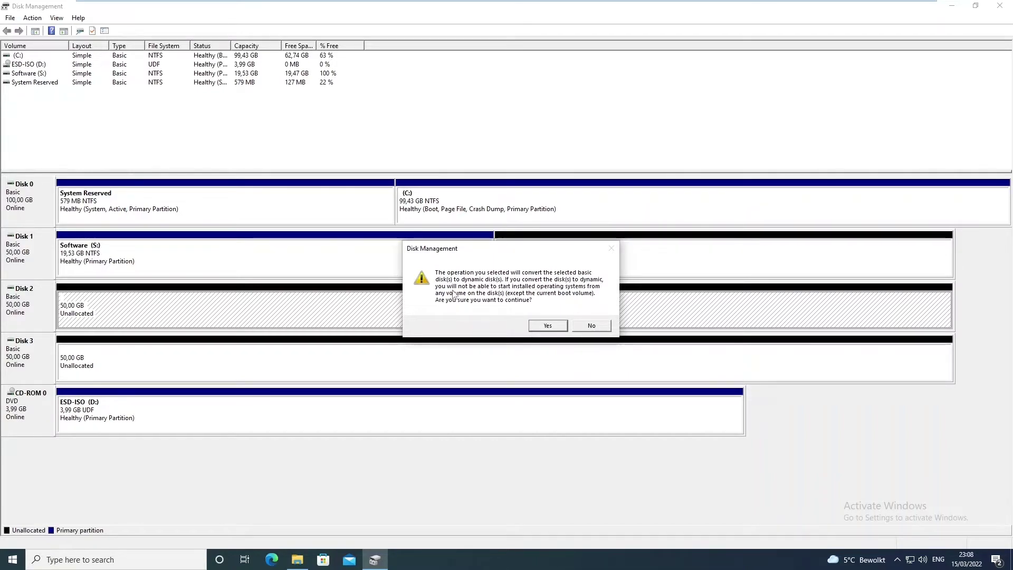
{"action": "left_click", "coordinate": [542, 326]}
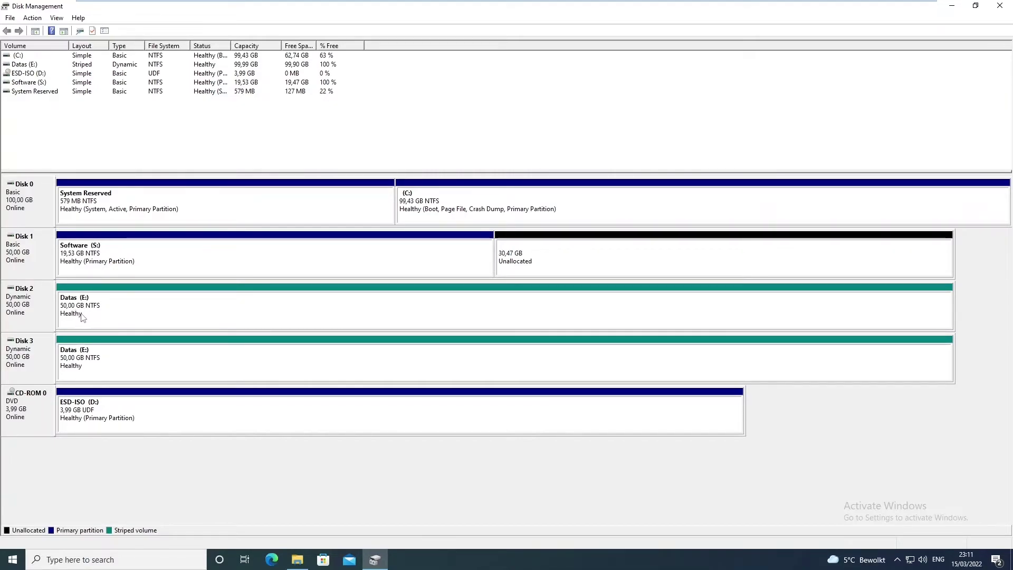
{"action": "left_click", "coordinate": [297, 560]}
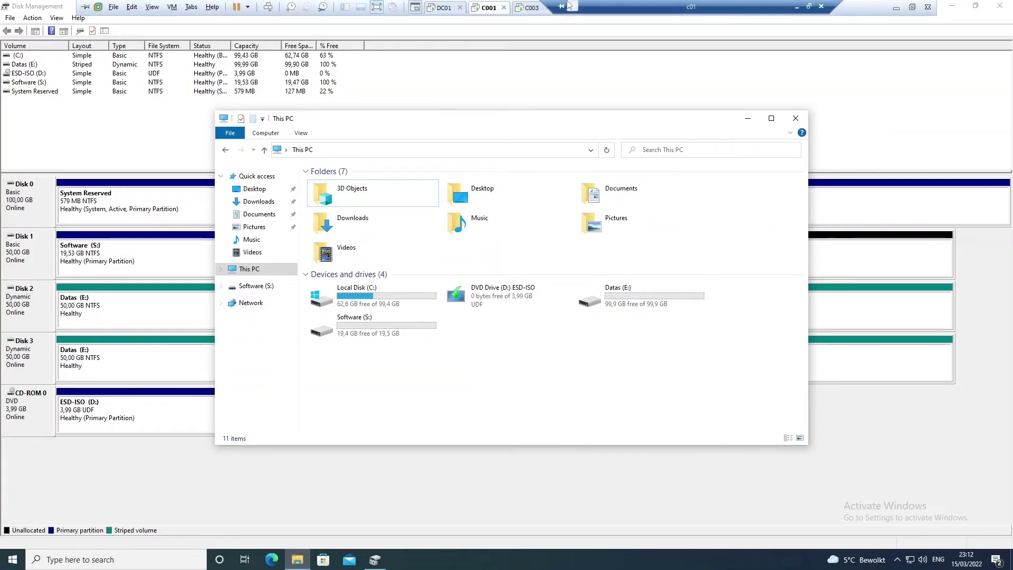
- Switch to the C003 virtual machine, close Task Manager, and open Disk Management
{"action": "left_click", "coordinate": [526, 13]}
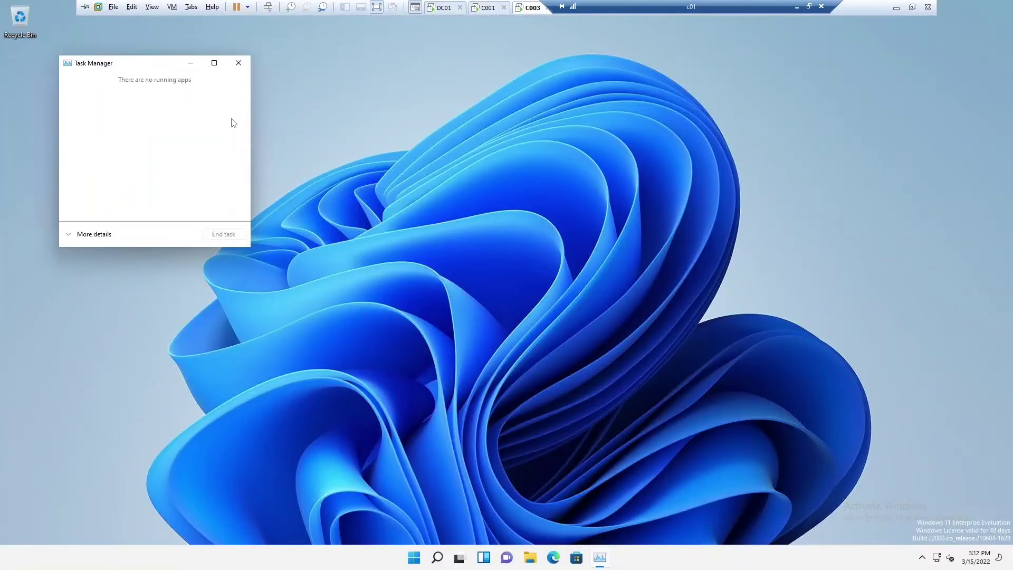
{"action": "left_click", "coordinate": [238, 66]}
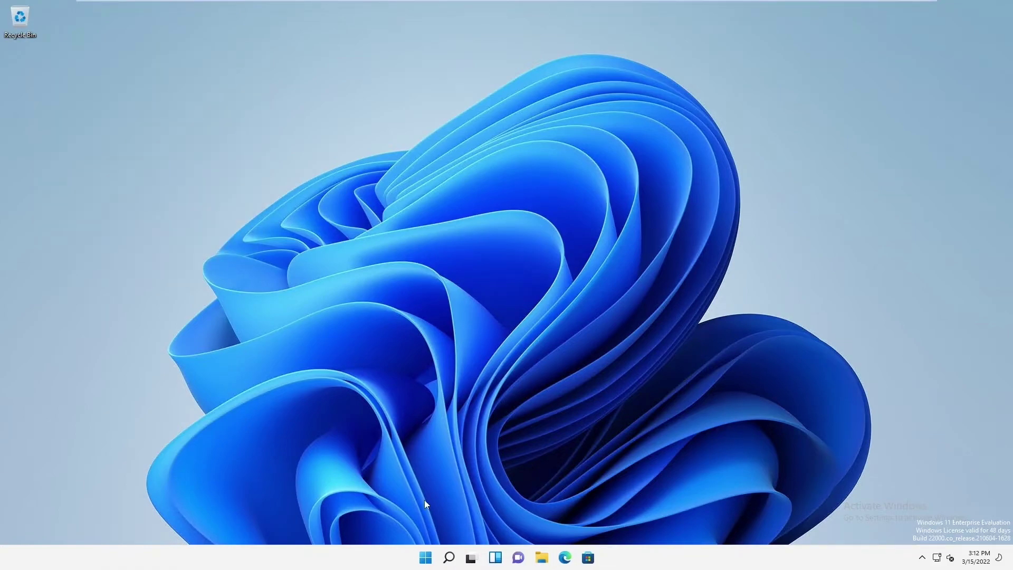
{"action": "right_click", "coordinate": [425, 560]}
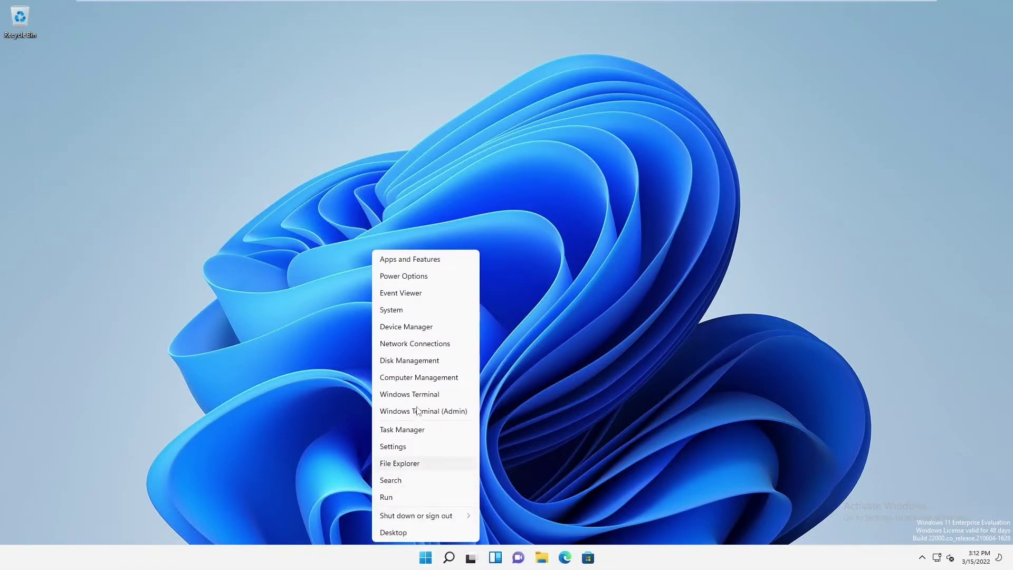
{"action": "left_click", "coordinate": [401, 363]}
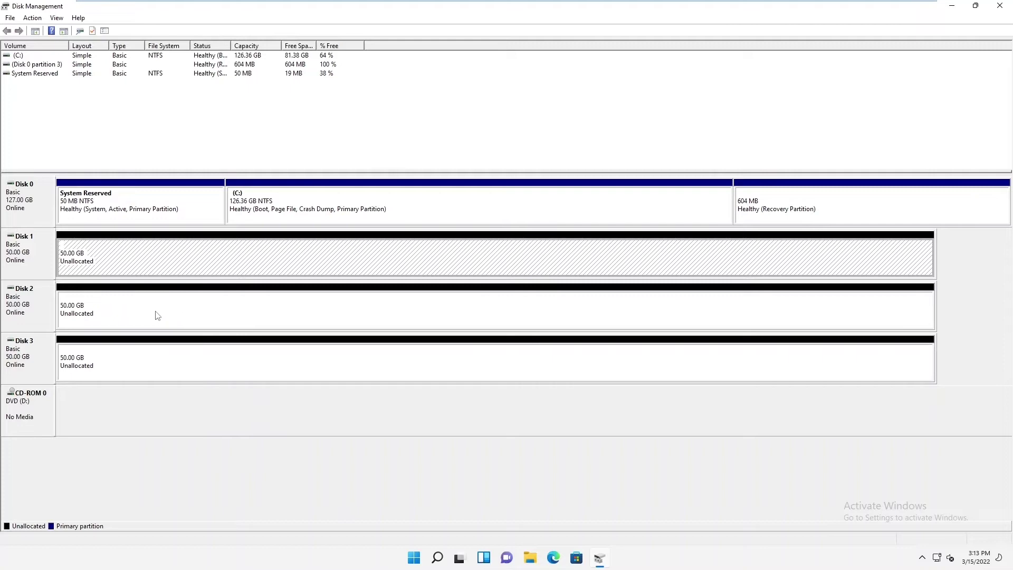
- Start a new mirrored volume on Disk 1 and add Disk 2 as its mirror, using 51197 MB
{"action": "right_click", "coordinate": [117, 266]}
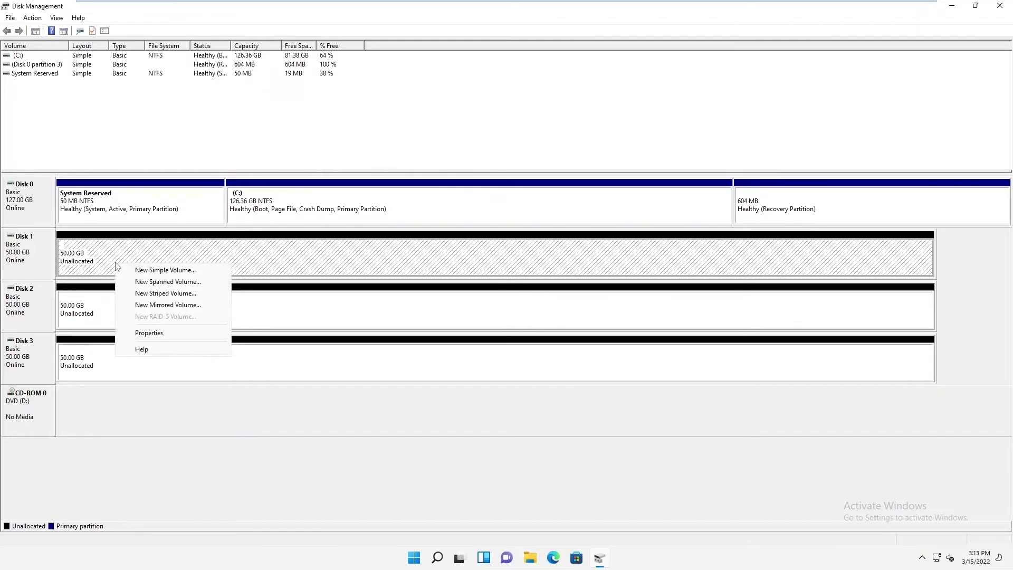
{"action": "left_click", "coordinate": [159, 306]}
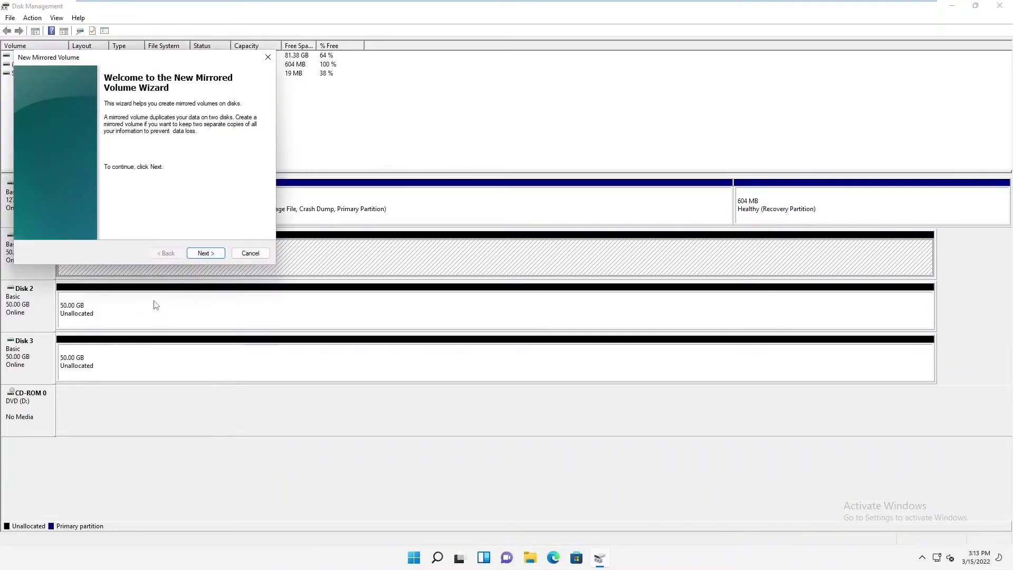
{"action": "left_click", "coordinate": [212, 254]}
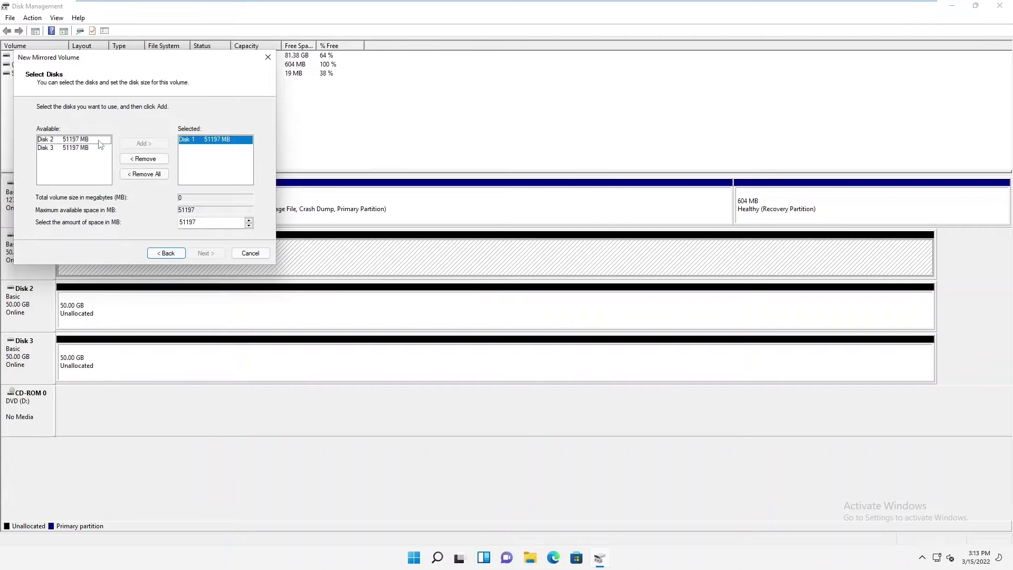
{"action": "left_click", "coordinate": [80, 140]}
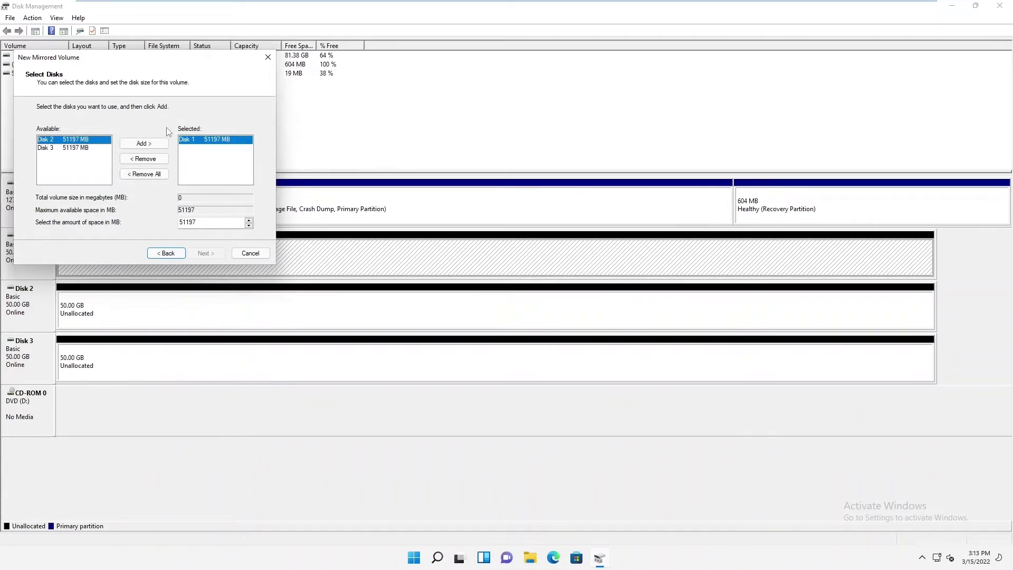
{"action": "left_click", "coordinate": [144, 144]}
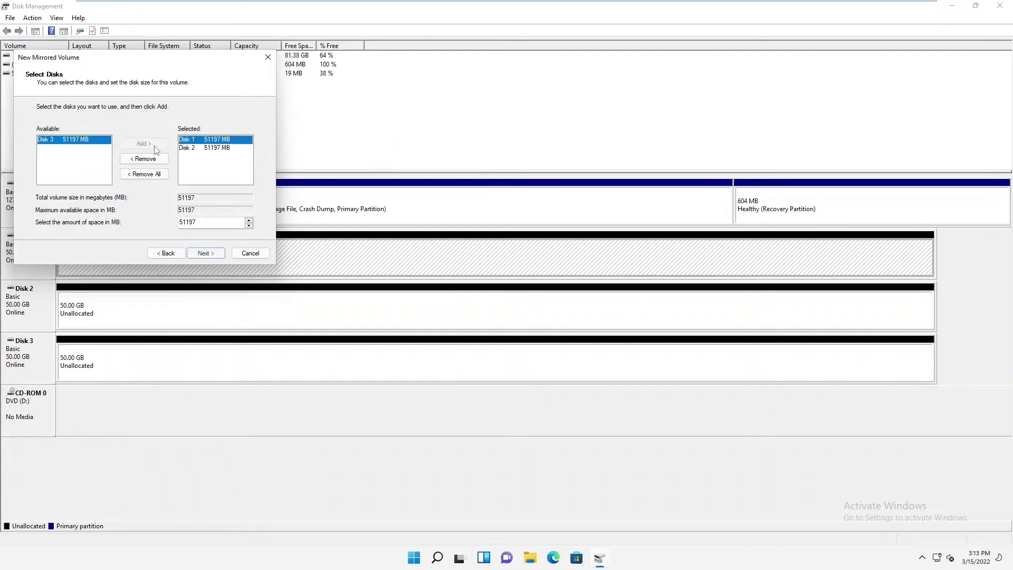
{"action": "left_click", "coordinate": [205, 254]}
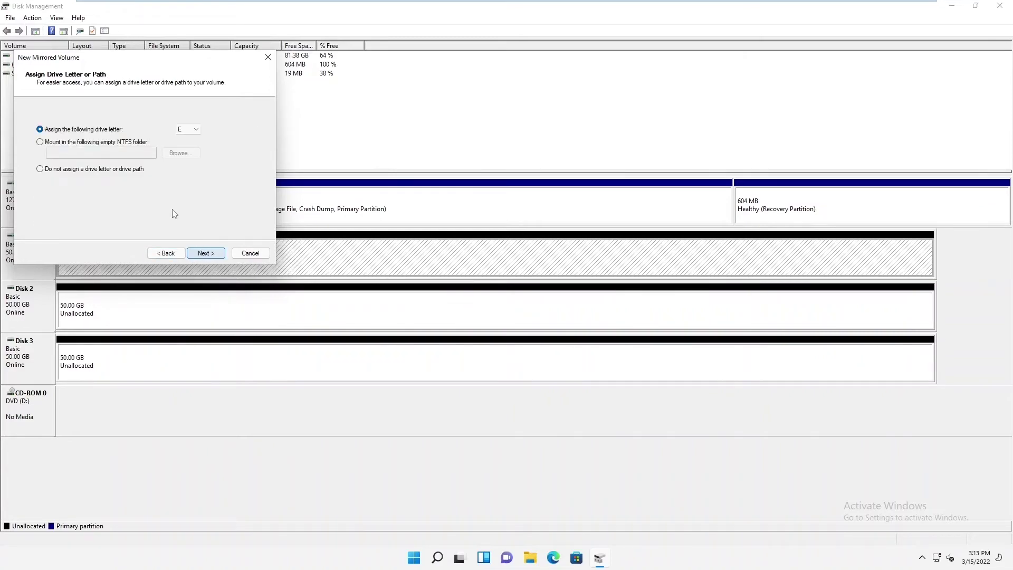
- Assign drive letter N to the mirrored volume and continue to the format settings
{"action": "left_click", "coordinate": [182, 132]}
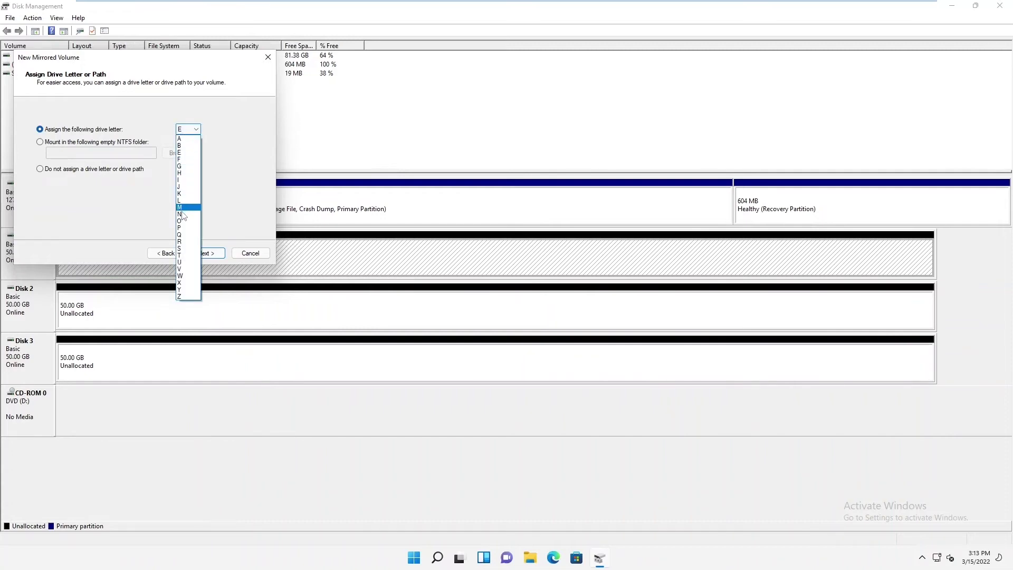
{"action": "left_click", "coordinate": [181, 210]}
{"action": "left_click", "coordinate": [205, 253]}
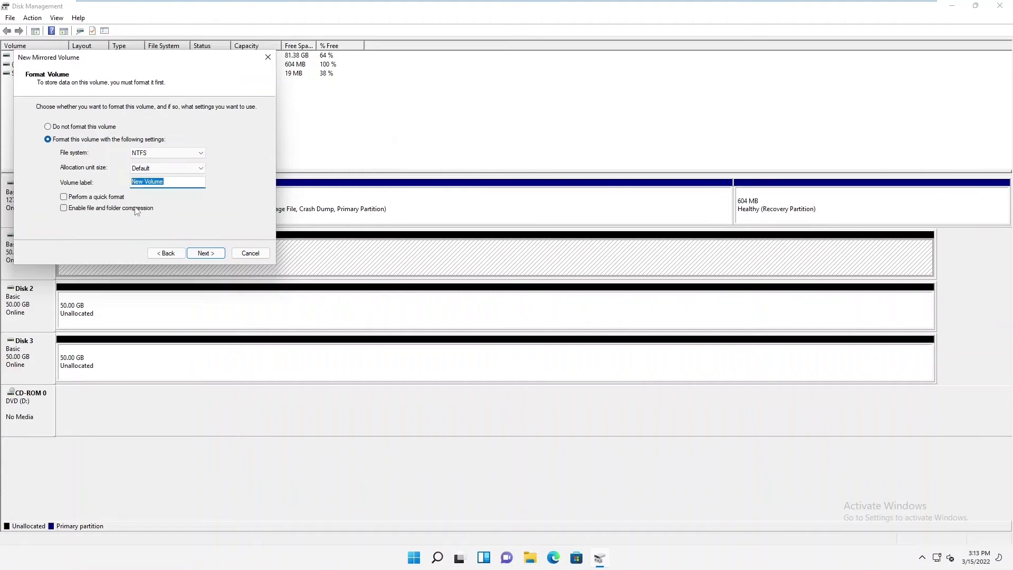
- Create the mirrored volume with label Software and quick format, accept the dynamic disk conversion, and go to This PC in File Explorer
{"action": "type", "text": "Software"}
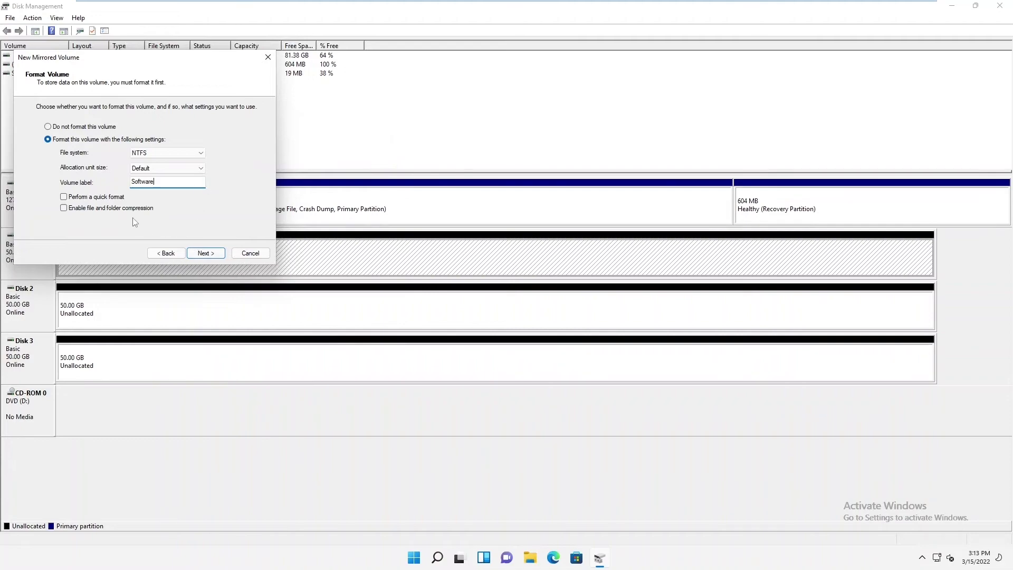
{"action": "left_click", "coordinate": [74, 198]}
{"action": "left_click", "coordinate": [203, 253]}
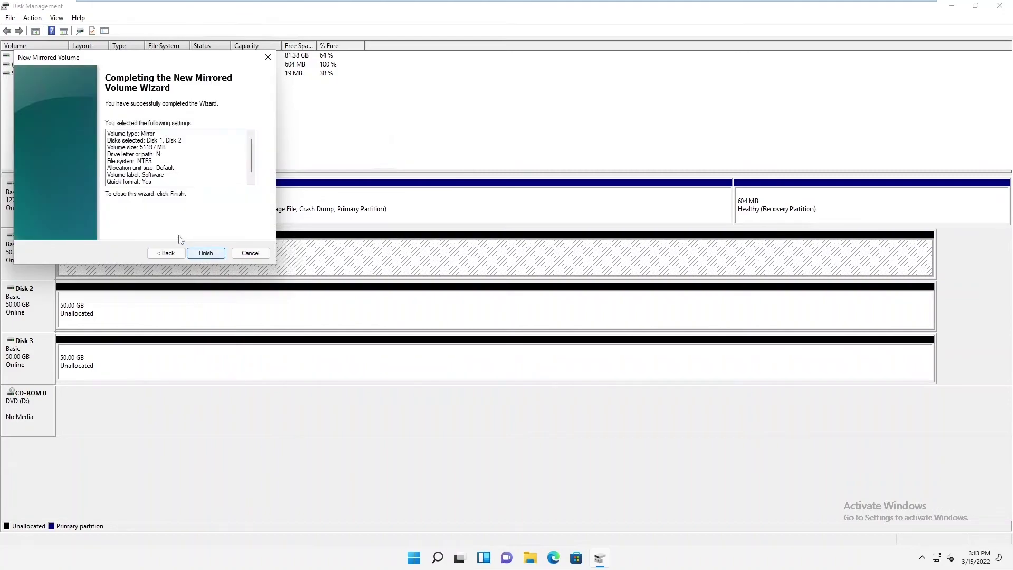
{"action": "left_click", "coordinate": [205, 254]}
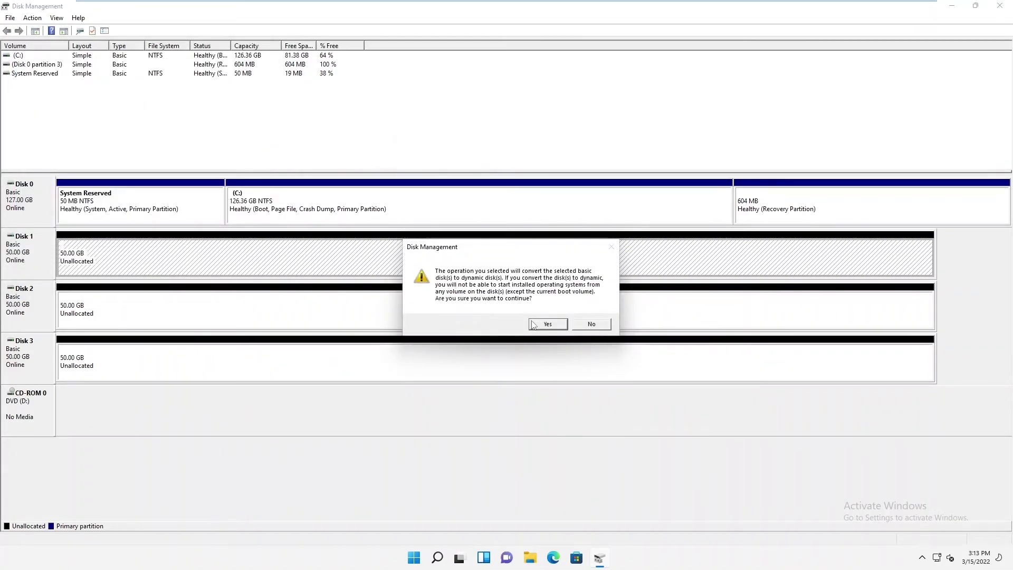
{"action": "left_click", "coordinate": [547, 326]}
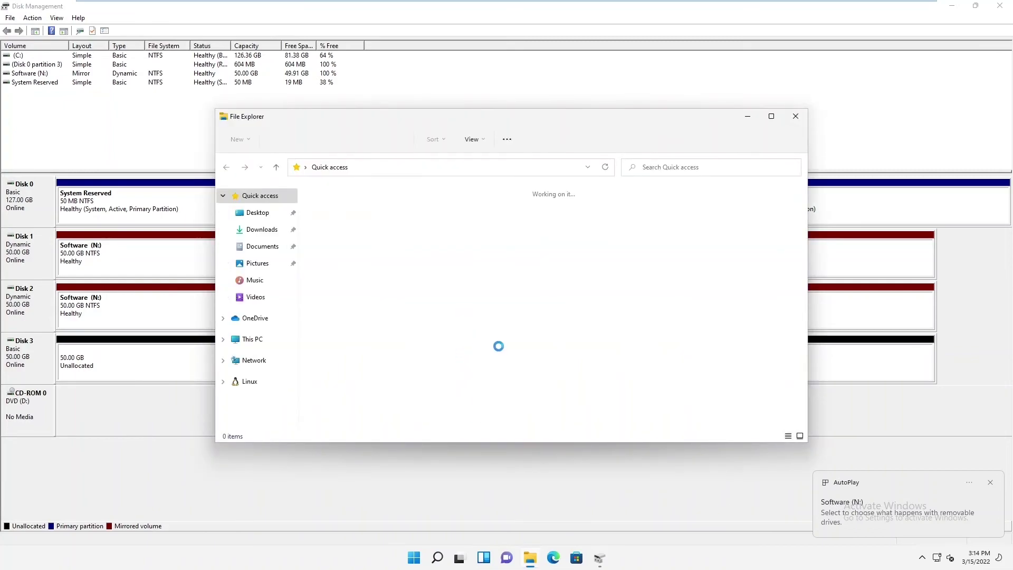
{"action": "left_click", "coordinate": [257, 339]}
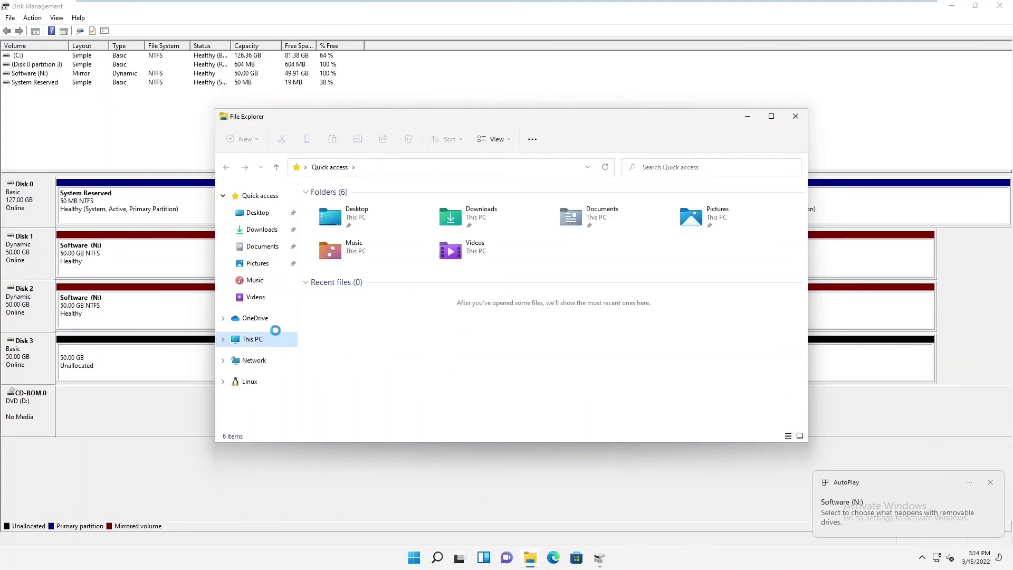